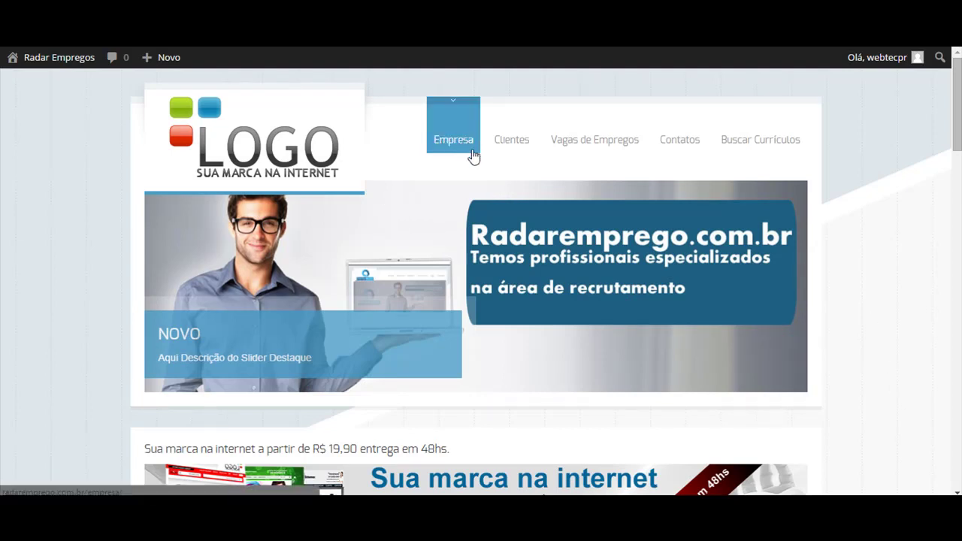
# Bring up the Páginas list and locate the Empresa page
pyautogui.moveTo(957, 143); pyautogui.dragTo(957, 269)
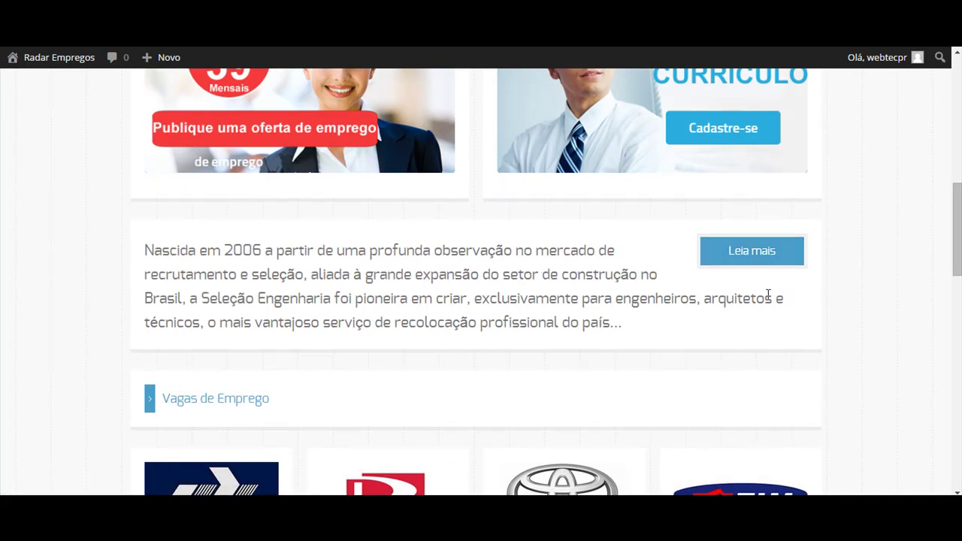
pyautogui.scroll(10, 821, 373)
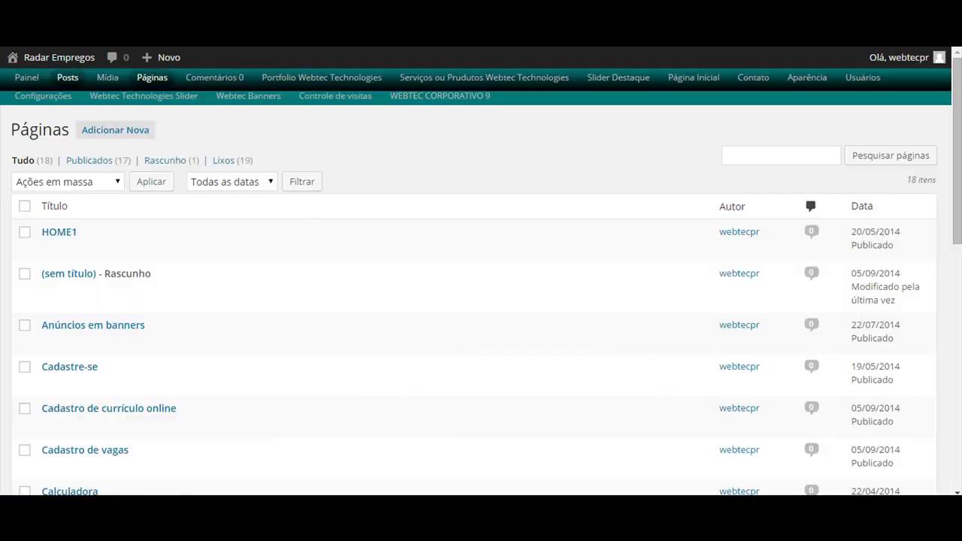
pyautogui.moveTo(162, 86)
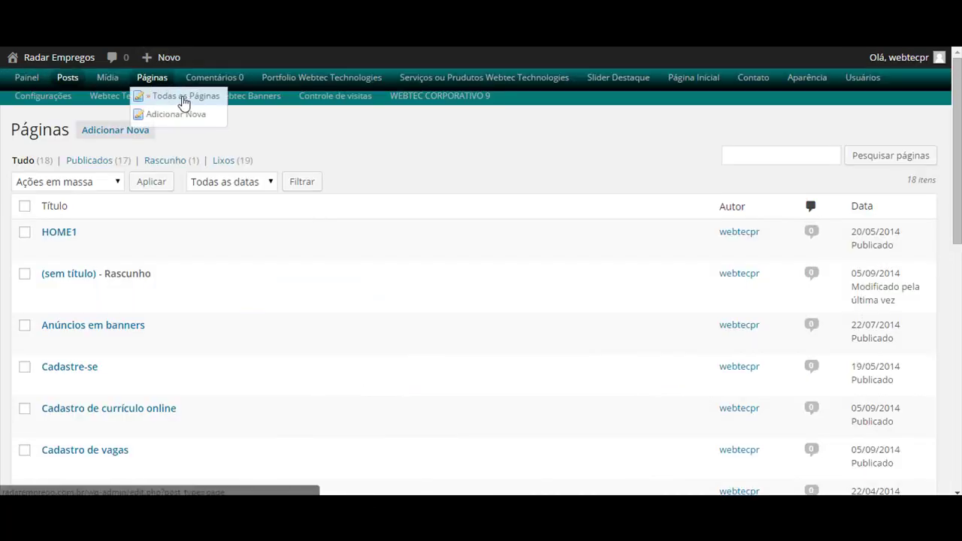
pyautogui.scroll(-3, 233, 234)
pyautogui.scroll(-3, 231, 235)
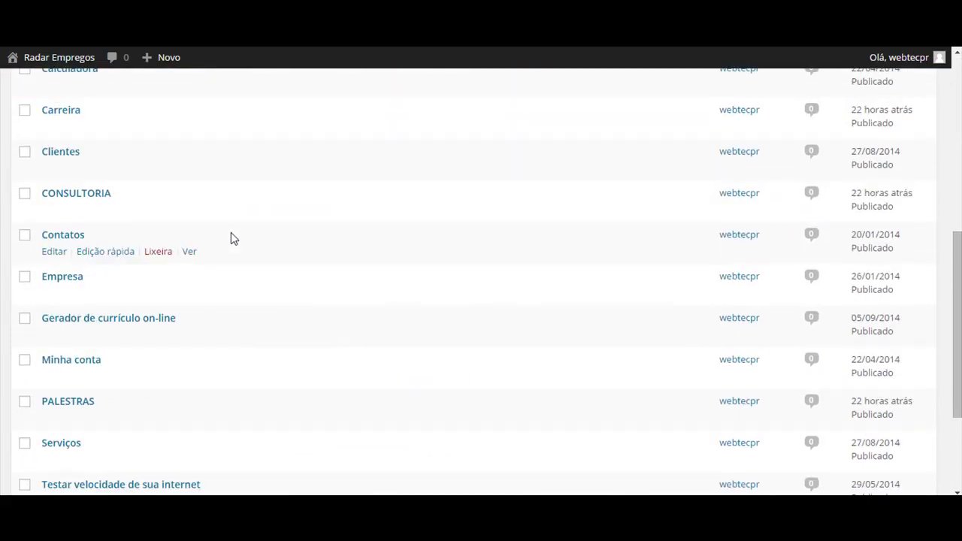
pyautogui.scroll(6, 303, 239)
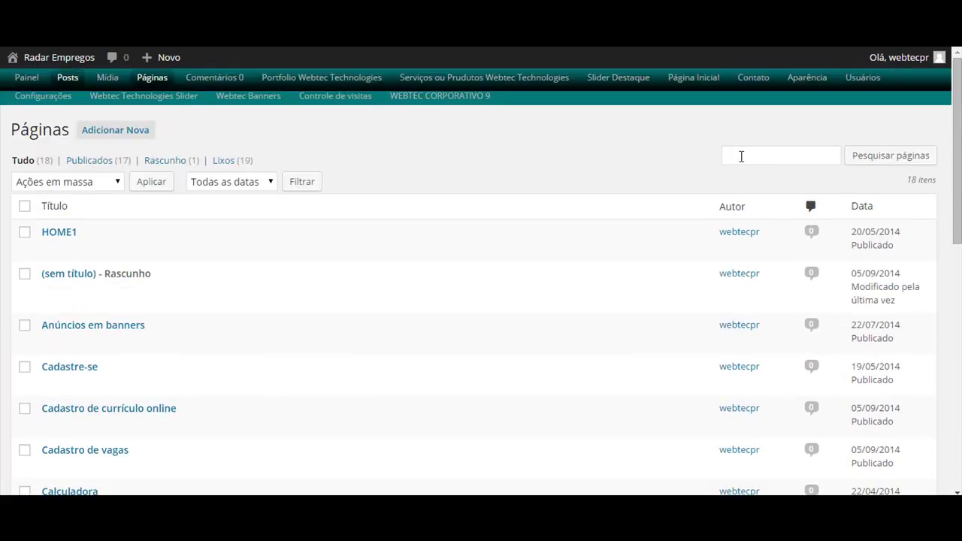
pyautogui.click(742, 156)
pyautogui.scroll(-8, 728, 163)
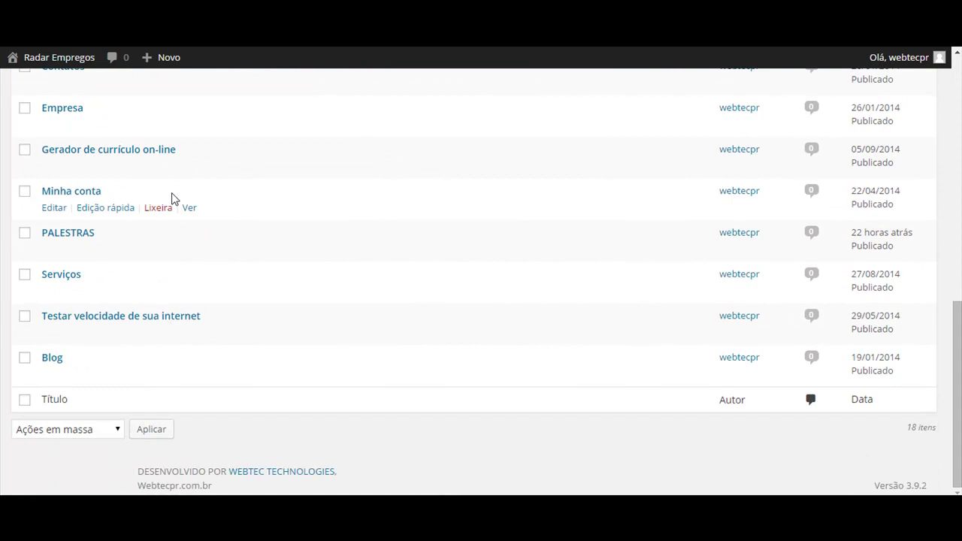
pyautogui.scroll(2, 133, 174)
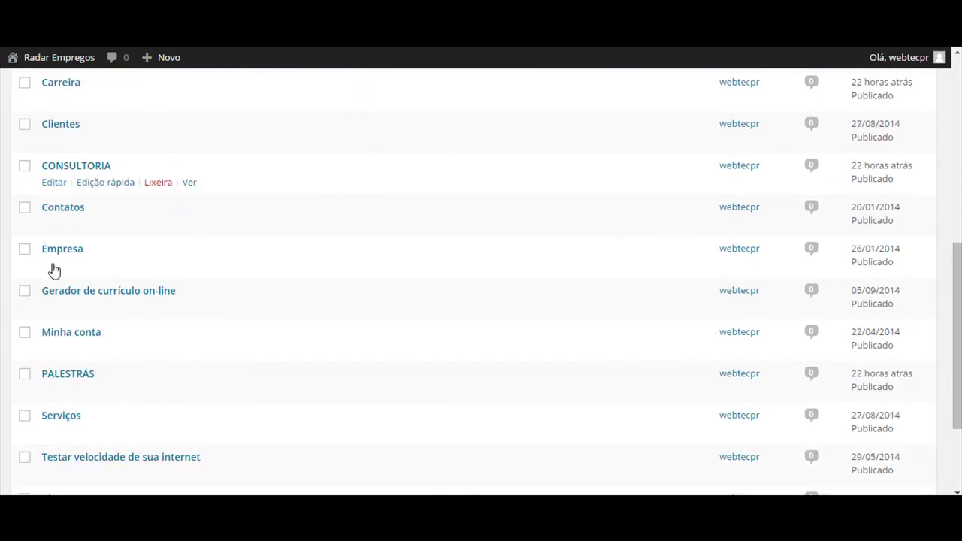
# Review Empresa's Edição rápida slug, password and Privado fields, then cancel without saving
pyautogui.moveTo(55, 272)
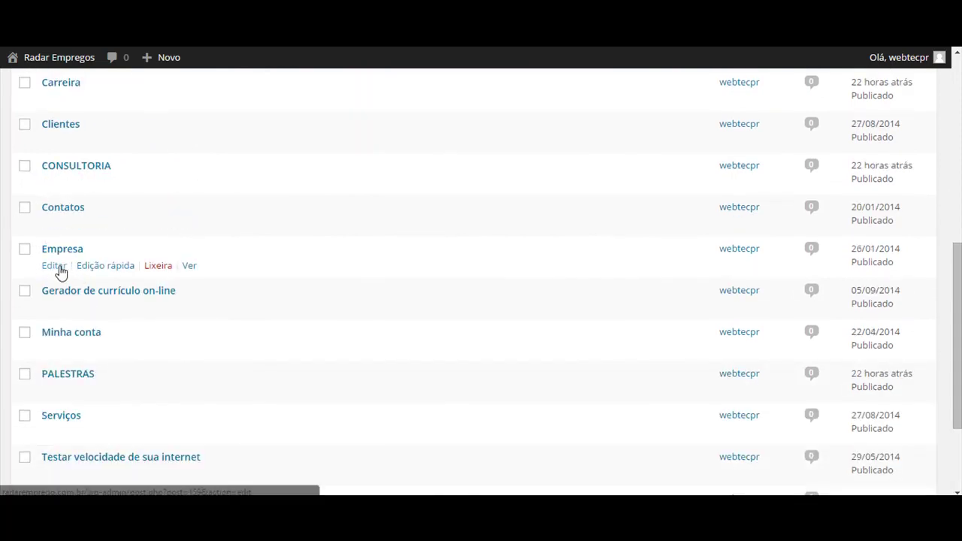
pyautogui.click(105, 271)
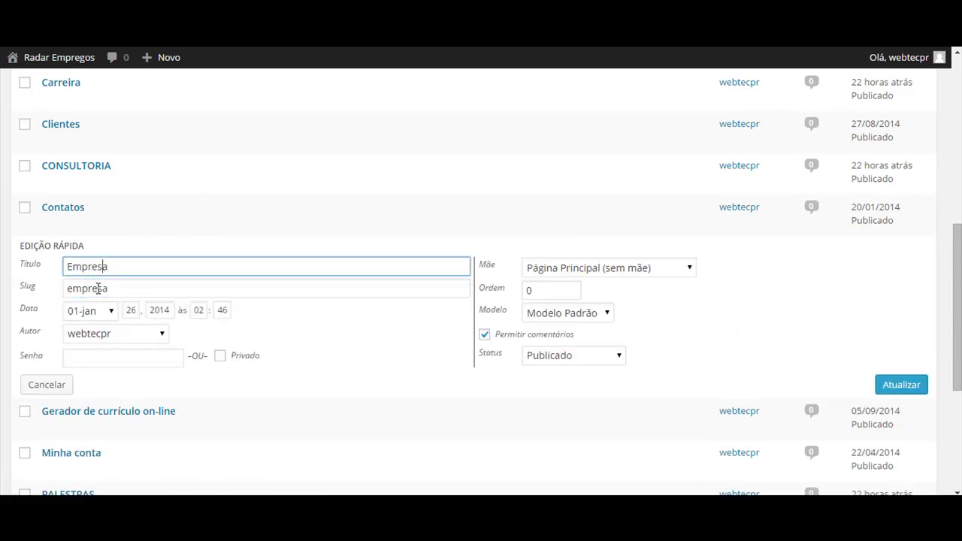
pyautogui.click(98, 288)
pyautogui.click(96, 358)
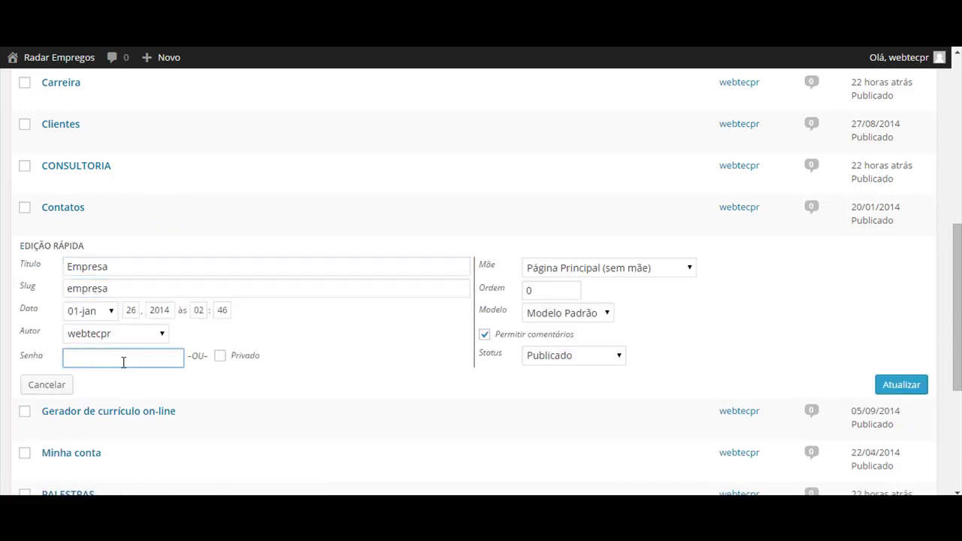
pyautogui.click(218, 358)
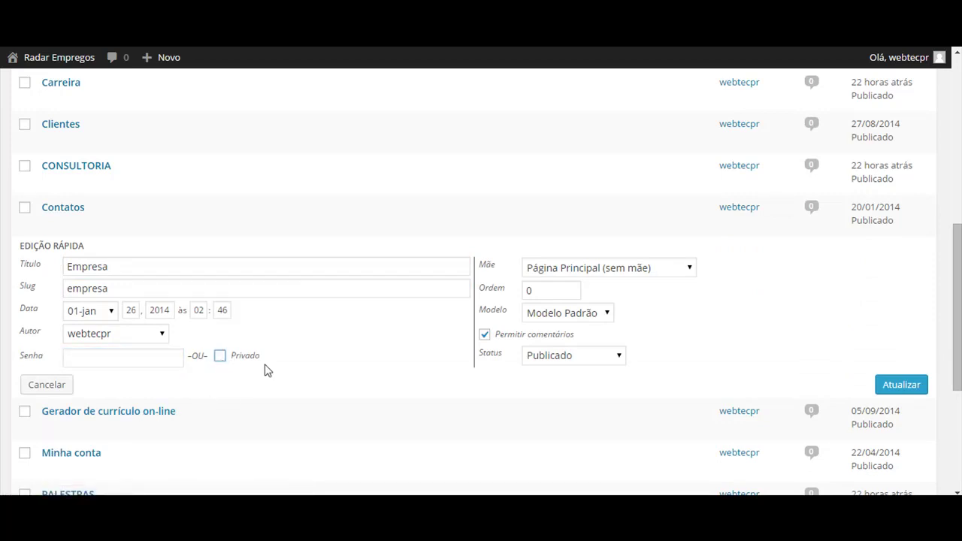
pyautogui.click(47, 388)
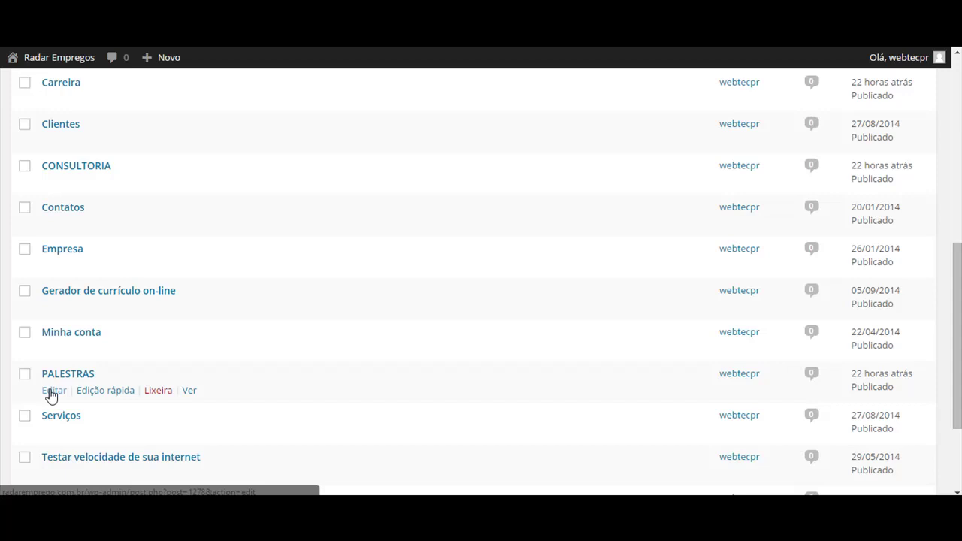
# Open Empresa in the editor, then select and deselect its three paragraphs of company text
pyautogui.click(47, 269)
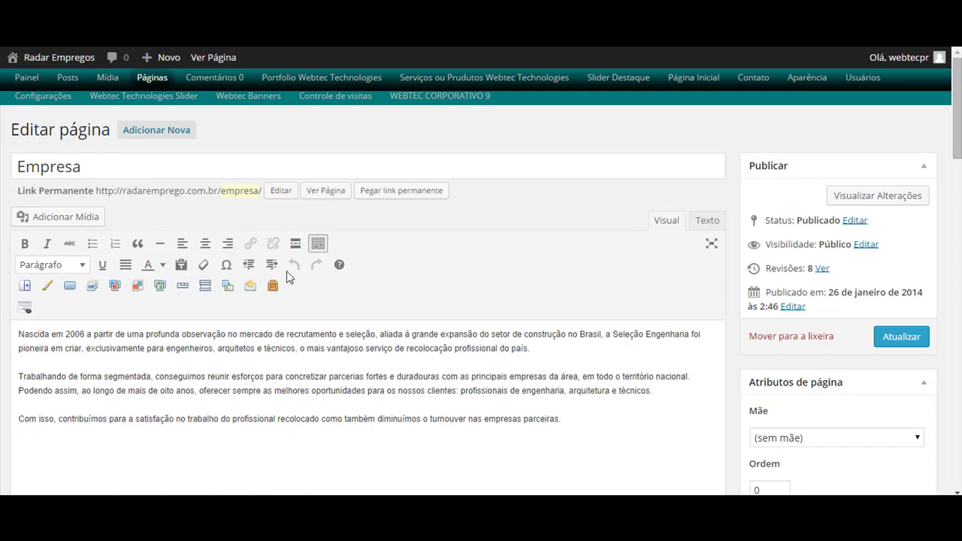
pyautogui.click(135, 168)
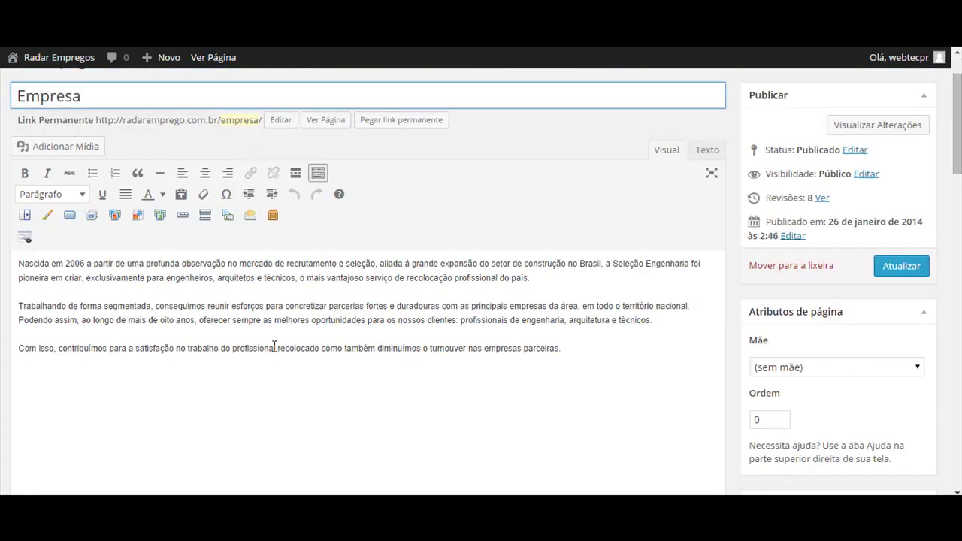
pyautogui.scroll(-2, 168, 262)
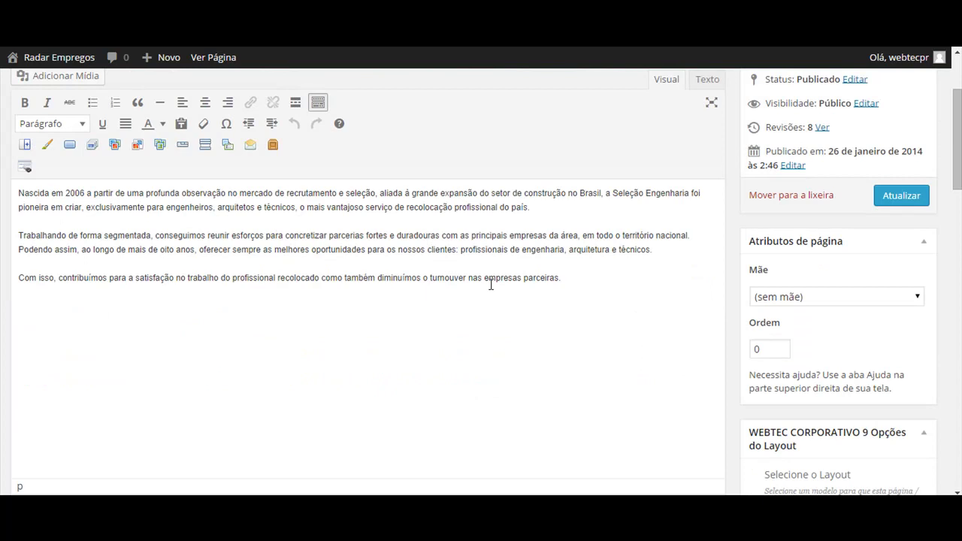
pyautogui.moveTo(19, 193); pyautogui.dragTo(592, 301)
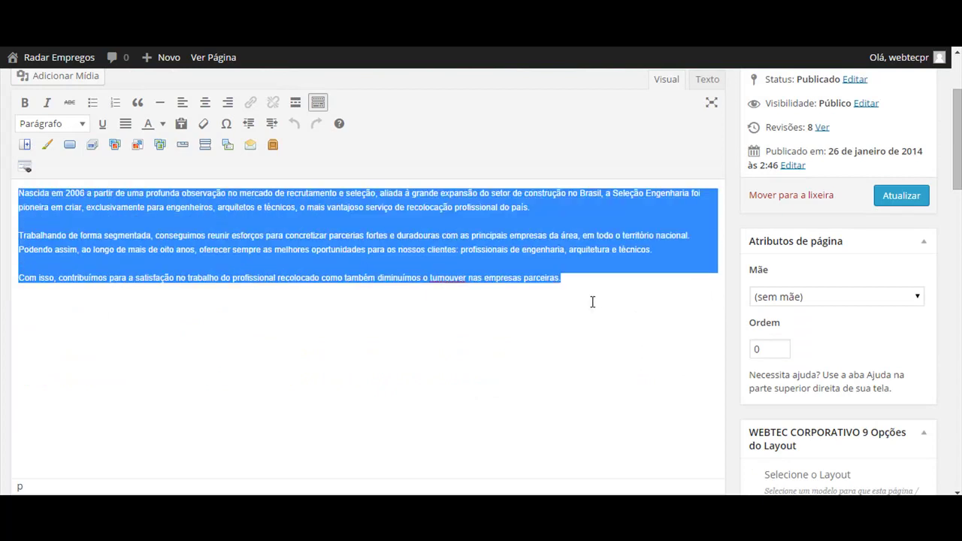
pyautogui.click(446, 335)
pyautogui.scroll(2, 449, 330)
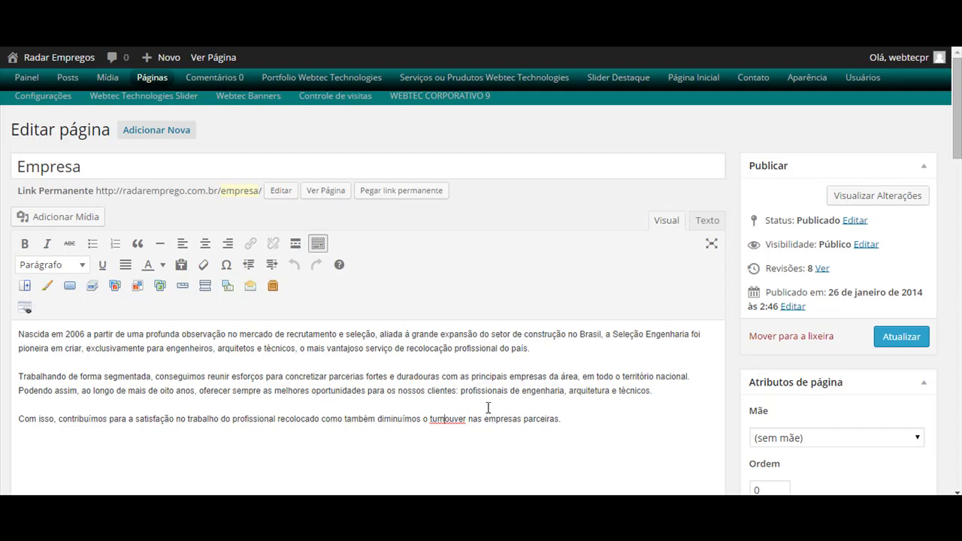
pyautogui.scroll(-2, 400, 438)
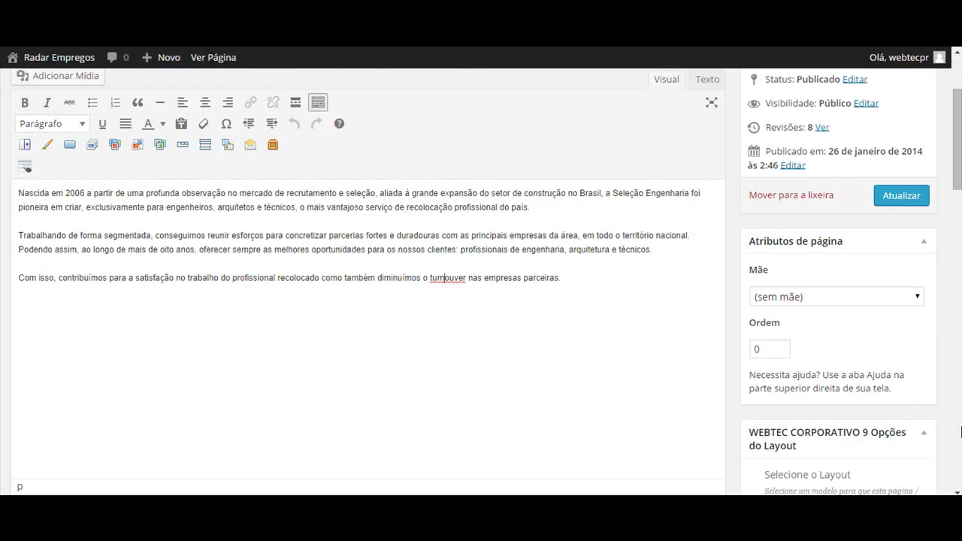
pyautogui.scroll(-2, 879, 428)
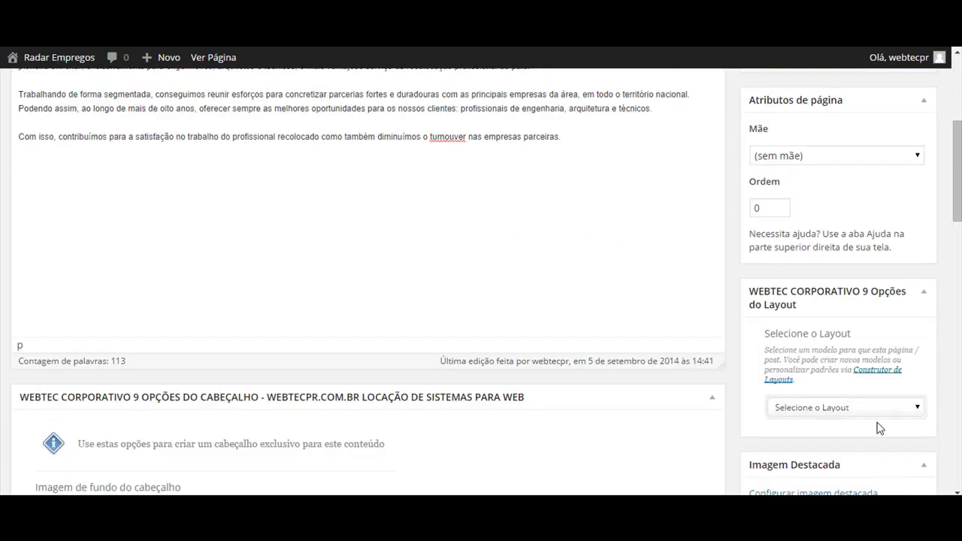
# Choose Conteúdo + Barra Lateral Direita in the WEBTEC Selecione o Layout dropdown
pyautogui.click(801, 408)
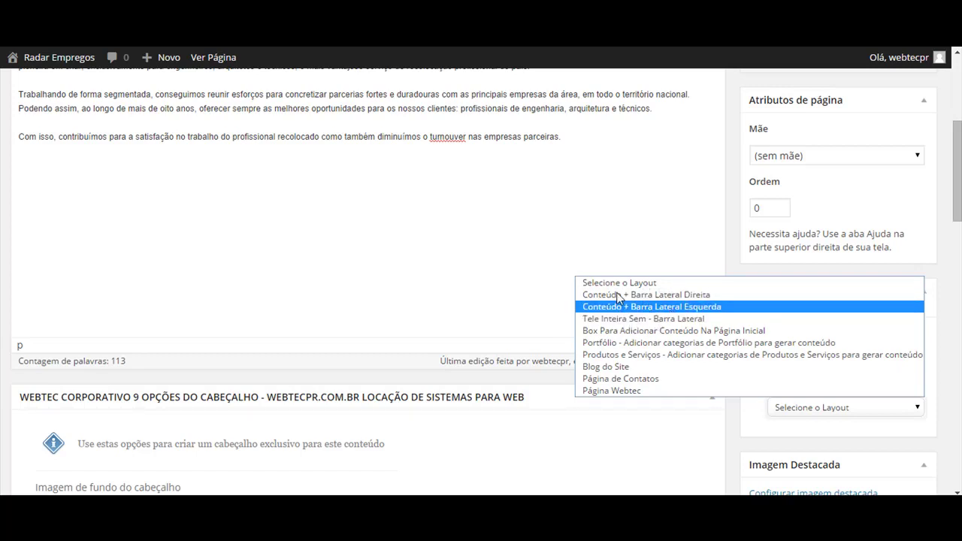
pyautogui.click(661, 297)
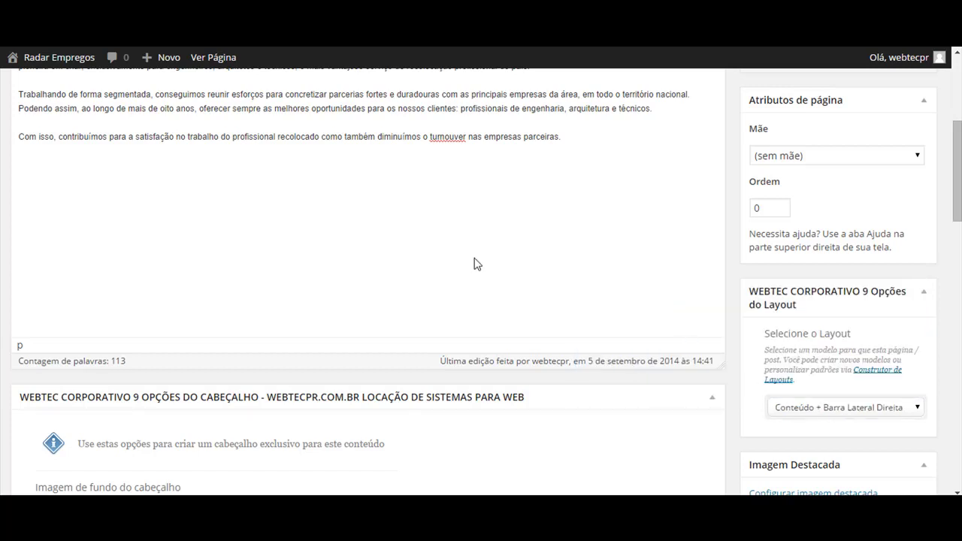
# Open the RT-Theme Media Upload dialog from the Background Imagem Upload button
pyautogui.scroll(-6, 474, 263)
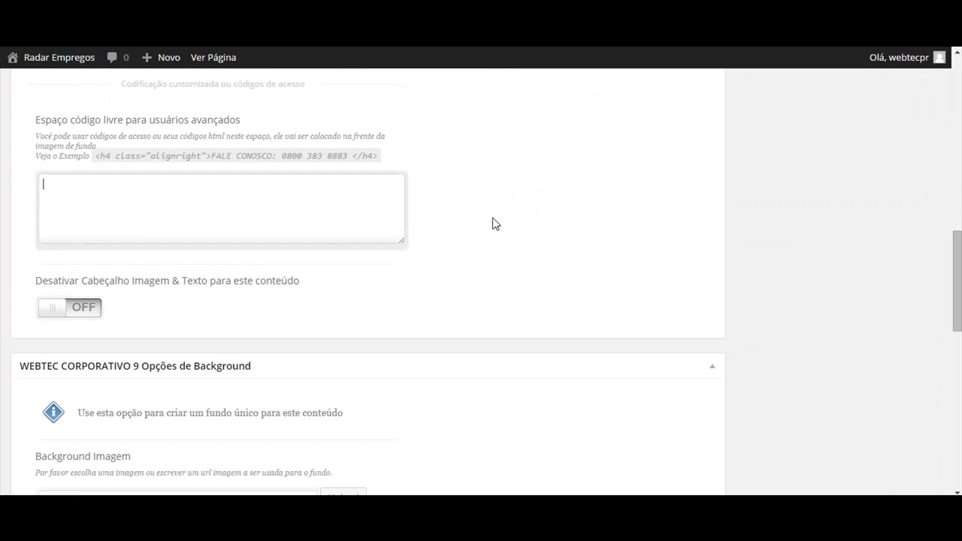
pyautogui.scroll(-5, 530, 258)
pyautogui.scroll(1, 531, 258)
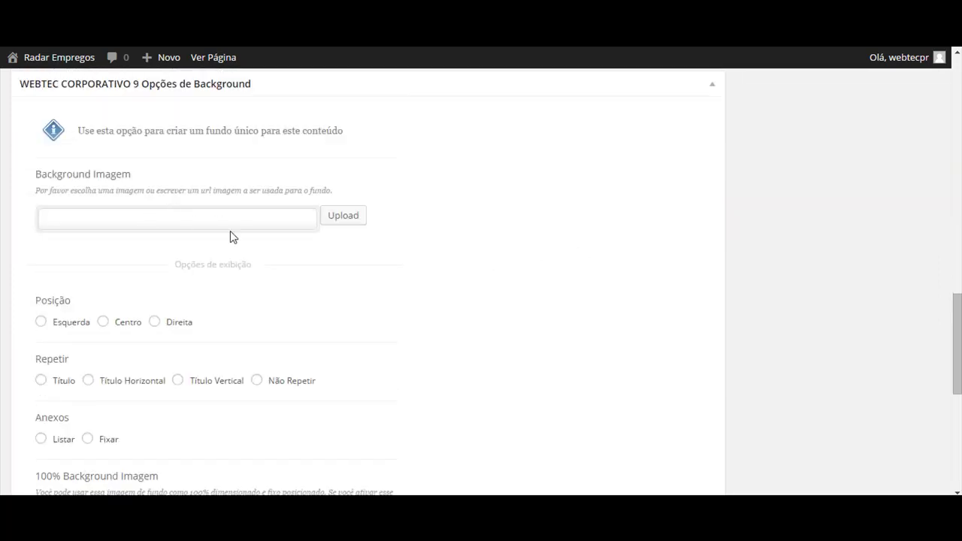
pyautogui.scroll(15, 507, 312)
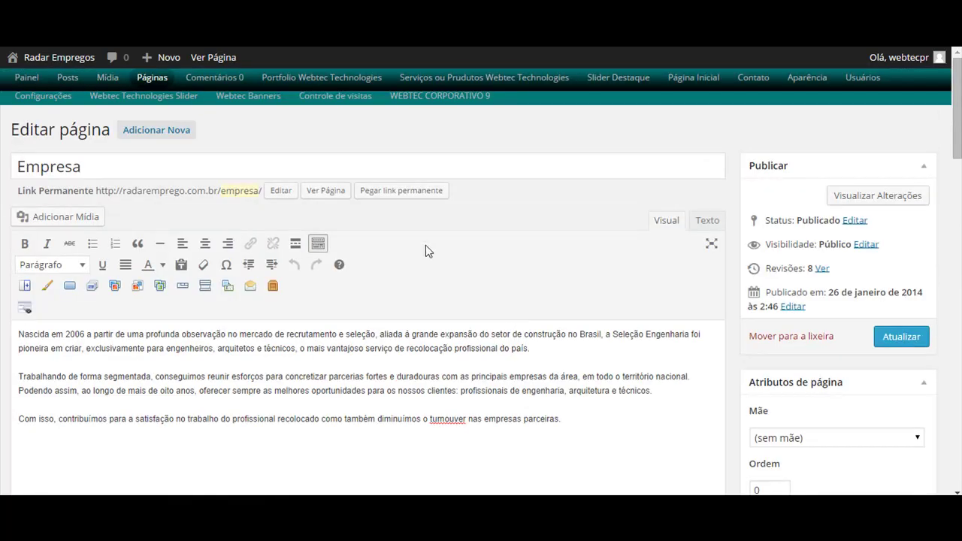
pyautogui.scroll(-15, 425, 251)
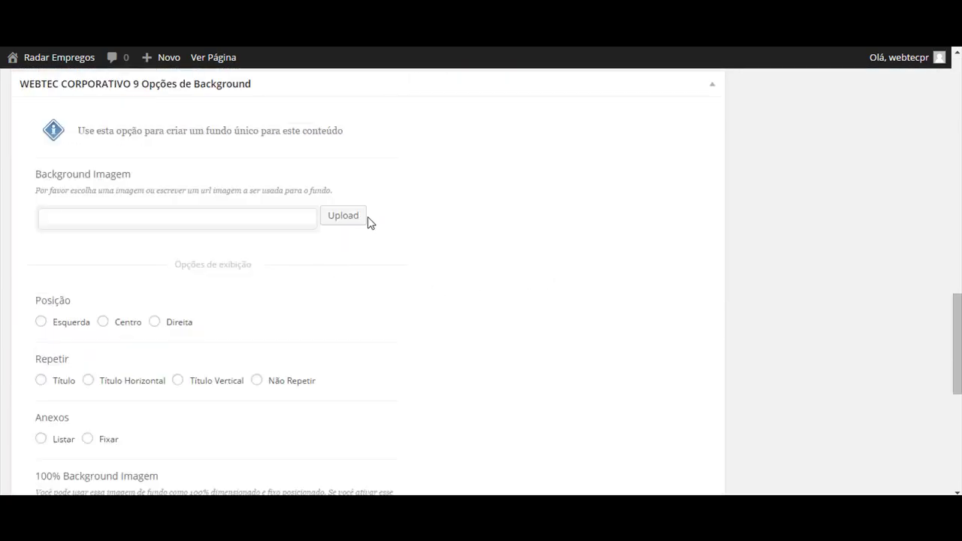
pyautogui.click(347, 217)
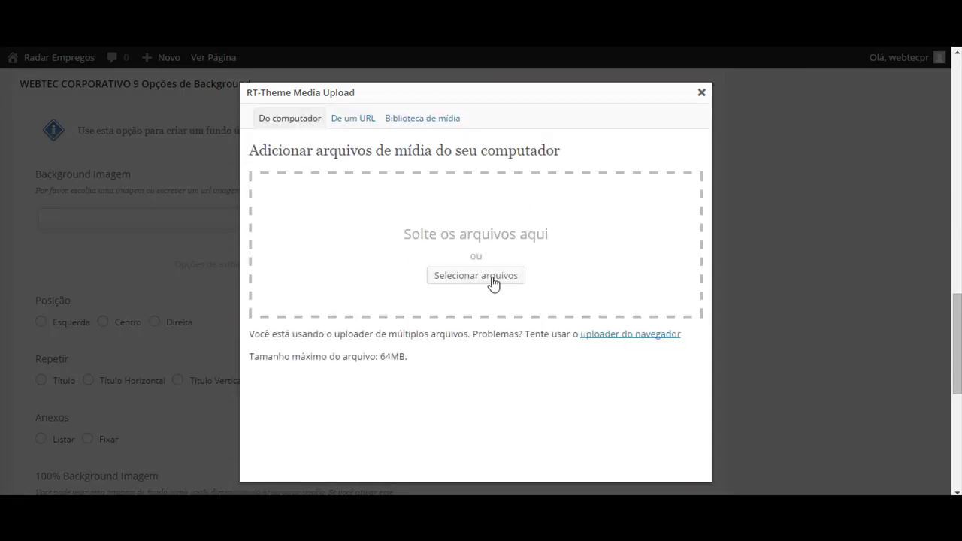
pyautogui.click(702, 92)
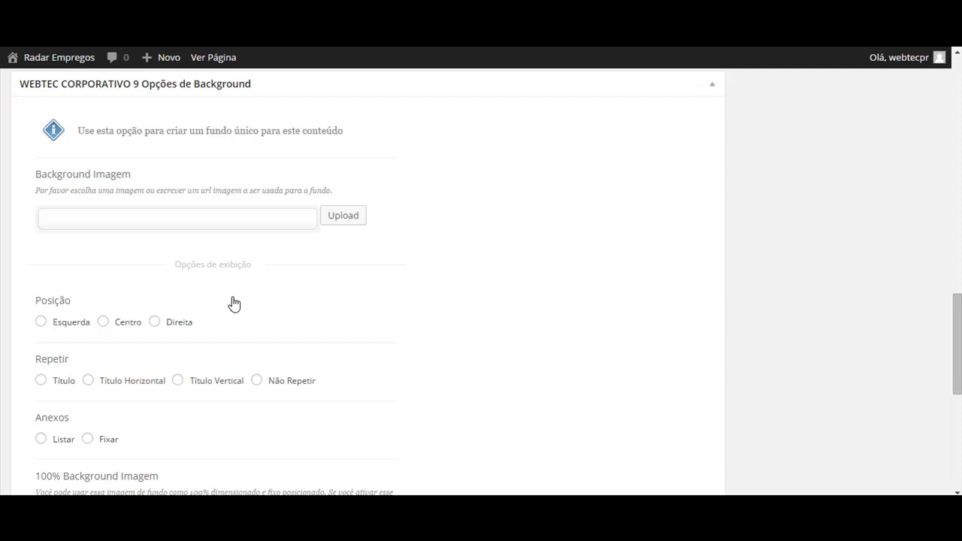
pyautogui.click(366, 219)
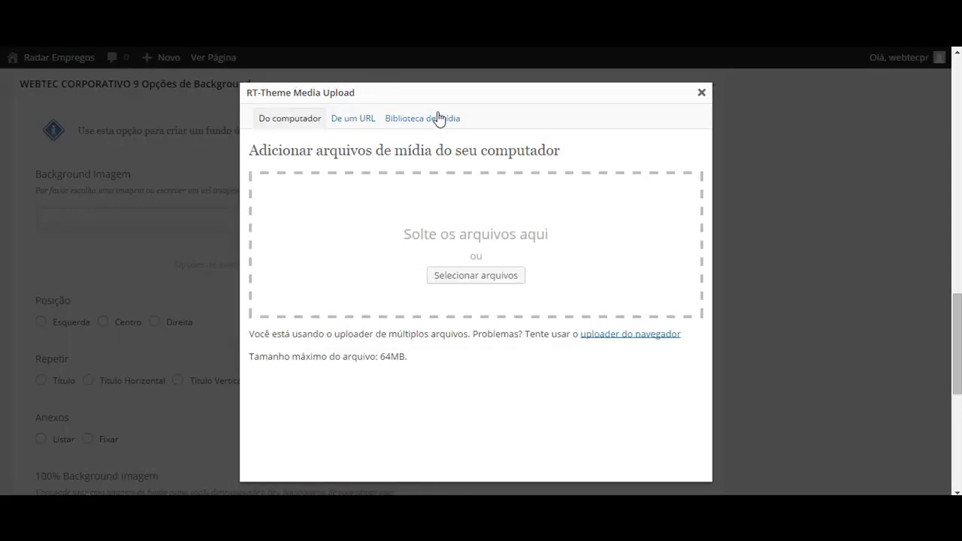
# Pick 9838729_l from the Biblioteca de mídia, copy its file URL, and insert it
pyautogui.click(434, 127)
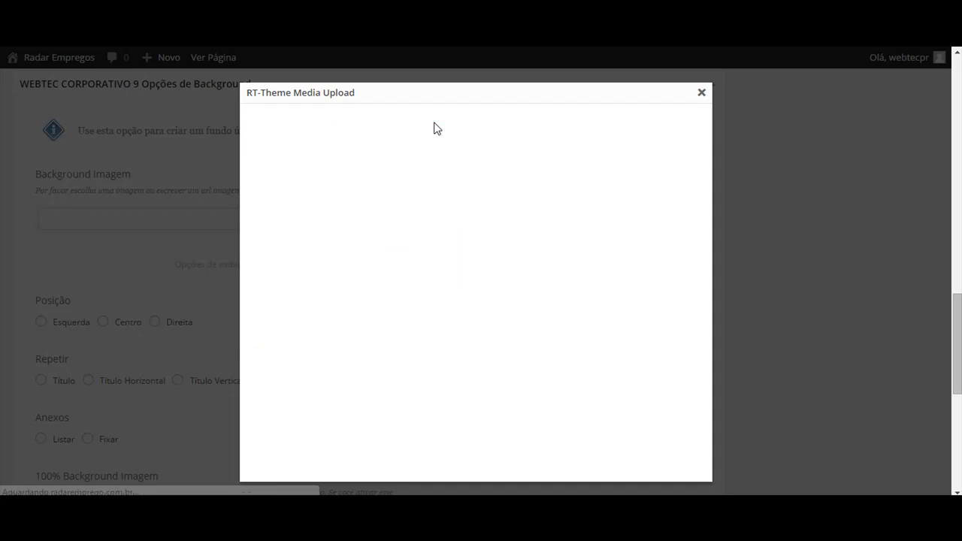
pyautogui.scroll(-1, 314, 359)
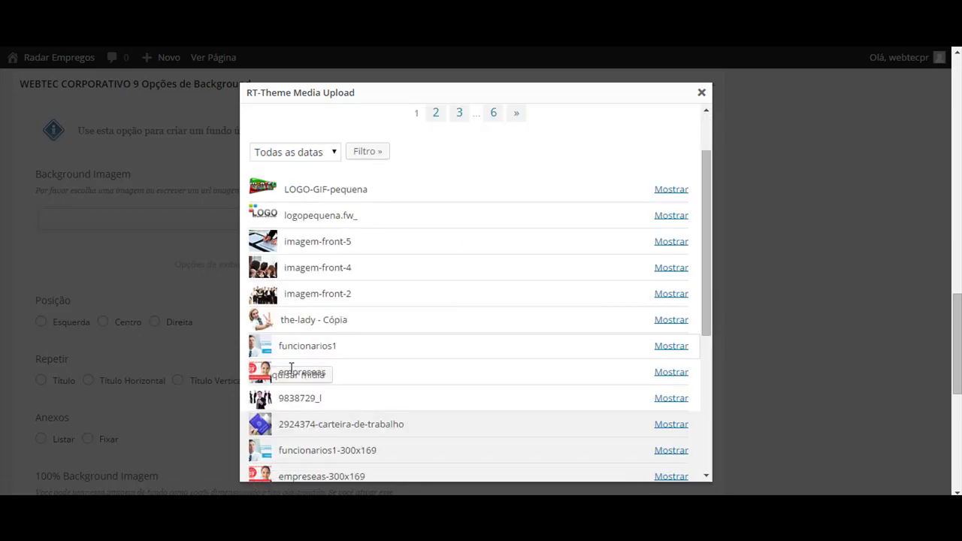
pyautogui.scroll(-1, 343, 401)
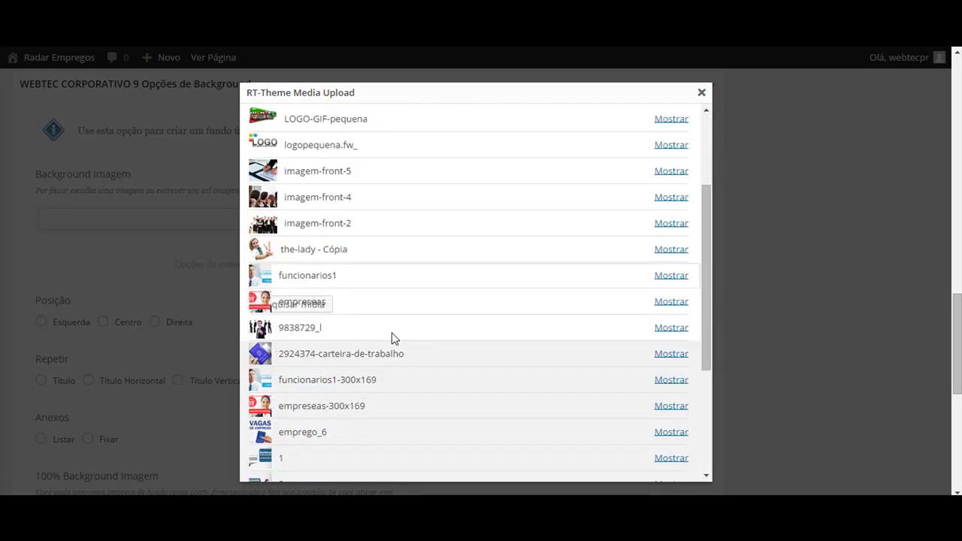
pyautogui.click(671, 327)
pyautogui.scroll(-6, 541, 289)
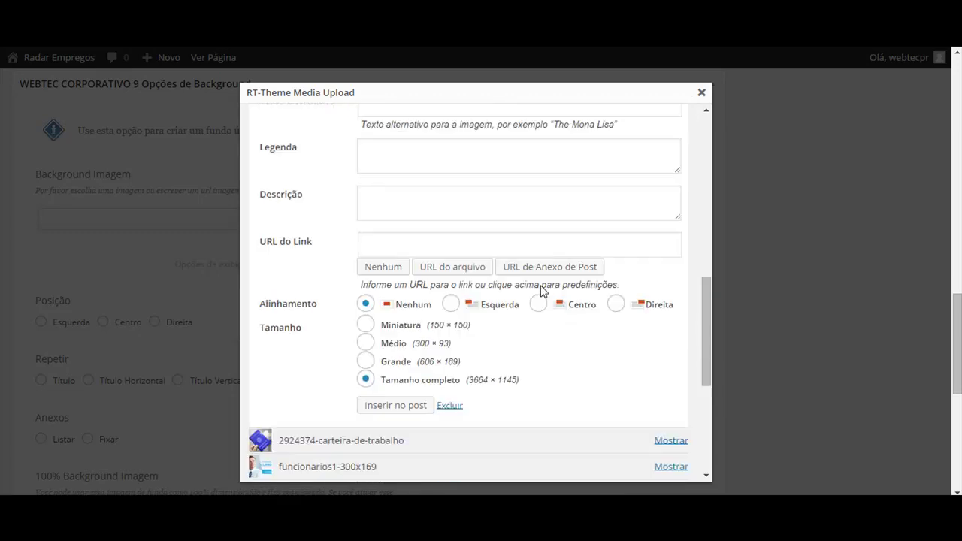
pyautogui.click(453, 268)
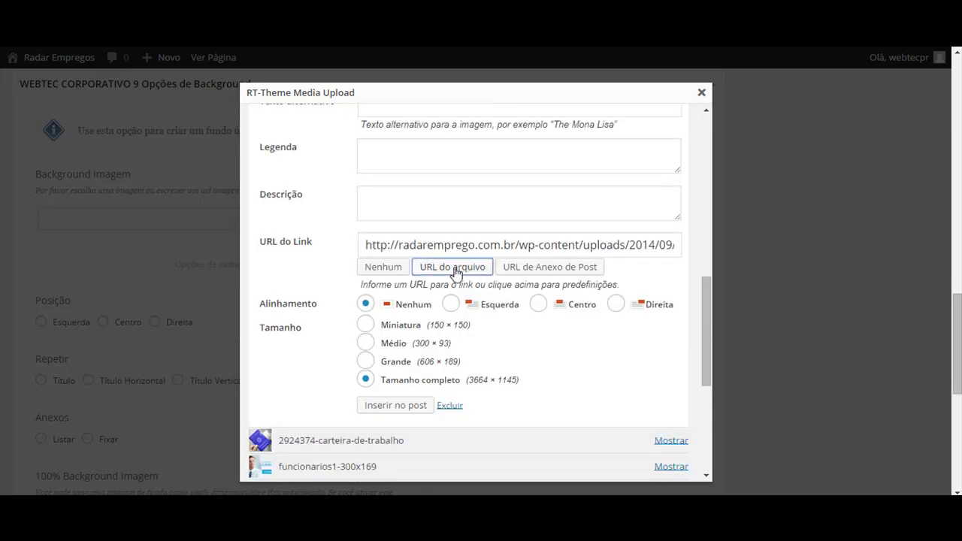
pyautogui.moveTo(365, 245); pyautogui.dragTo(690, 249)
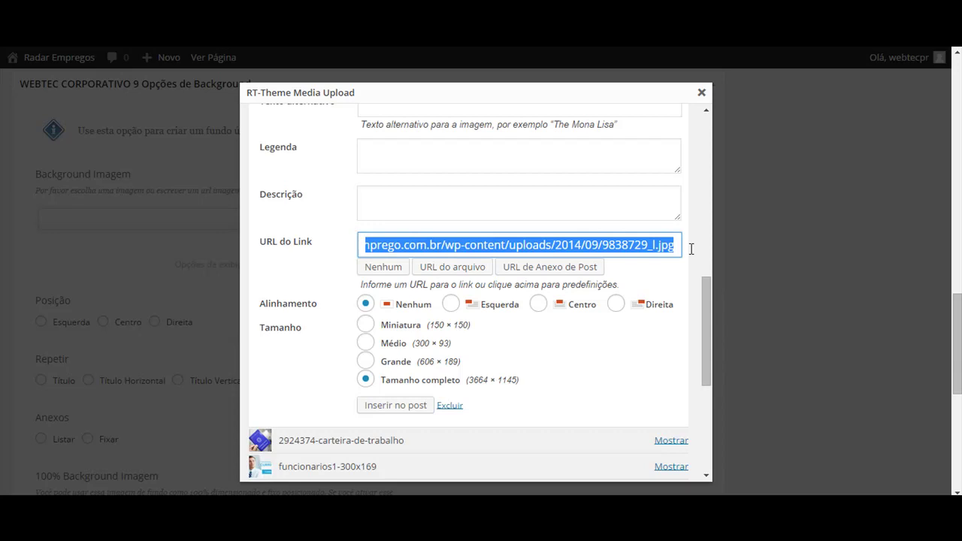
pyautogui.rightClick(610, 249)
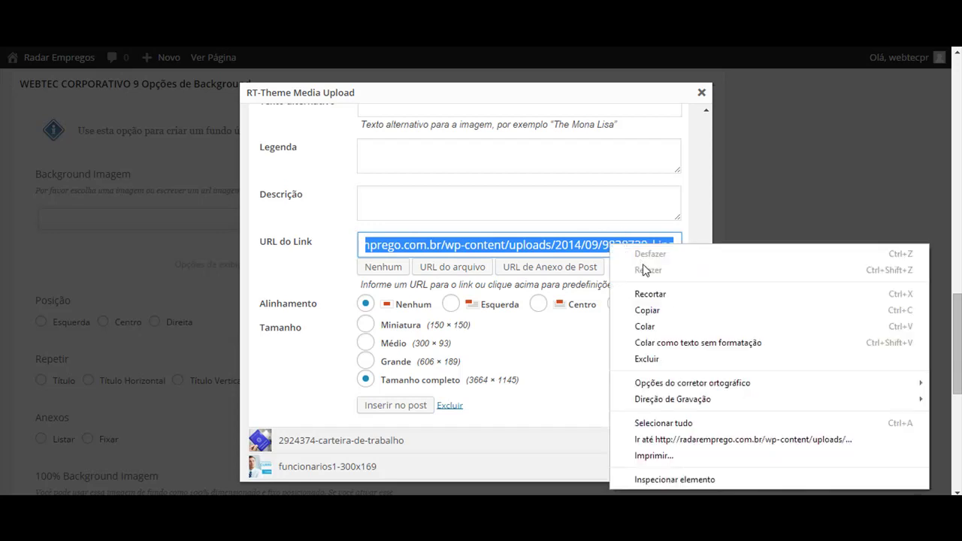
pyautogui.click(648, 308)
pyautogui.click(384, 412)
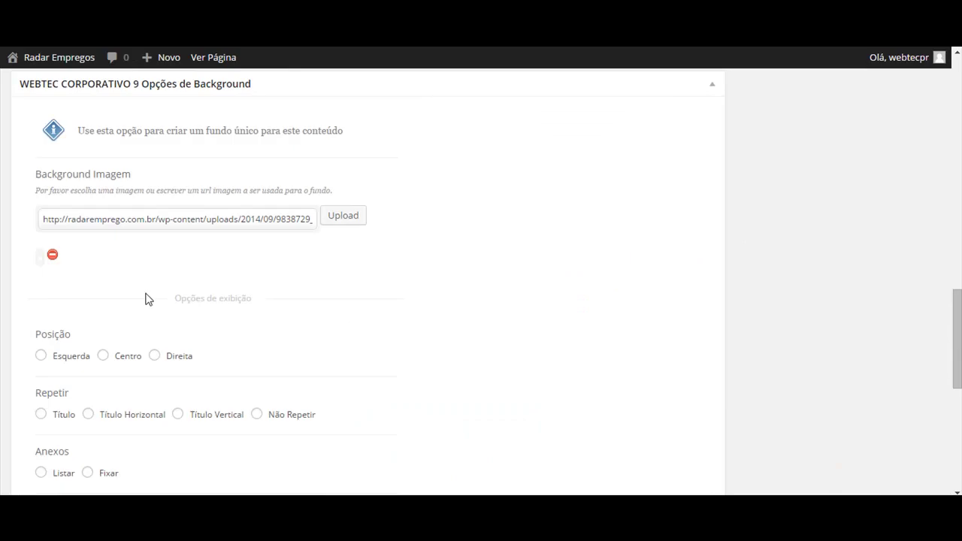
# Set the background Posição to Centro and Repetir to Não Repetir
pyautogui.tripleClick(181, 225)
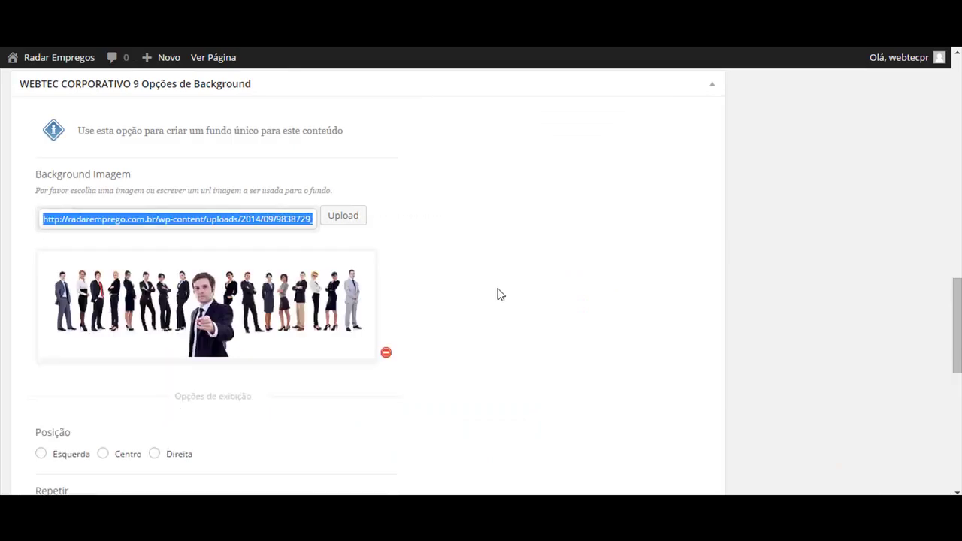
pyautogui.scroll(-6, 497, 293)
pyautogui.scroll(2, 497, 293)
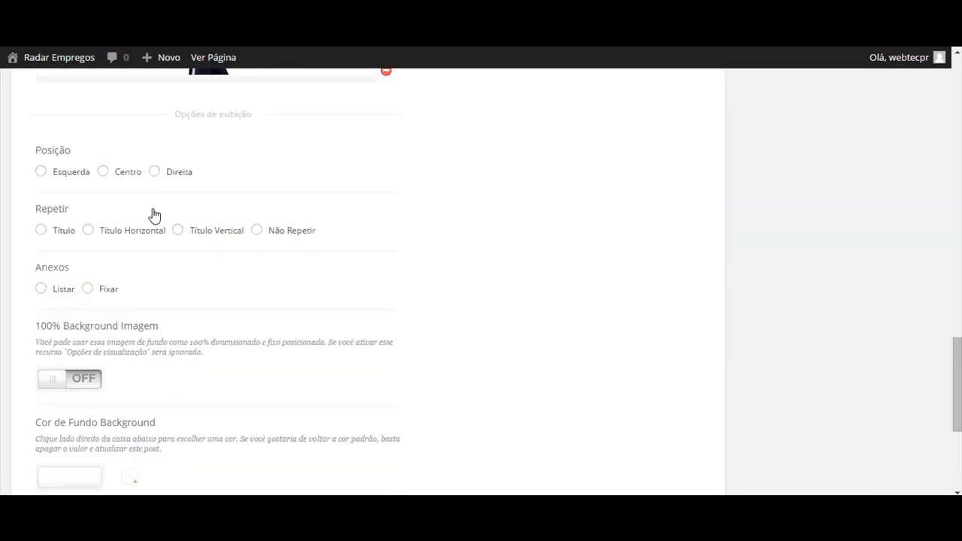
pyautogui.click(103, 172)
pyautogui.click(256, 230)
pyautogui.scroll(-1, 341, 308)
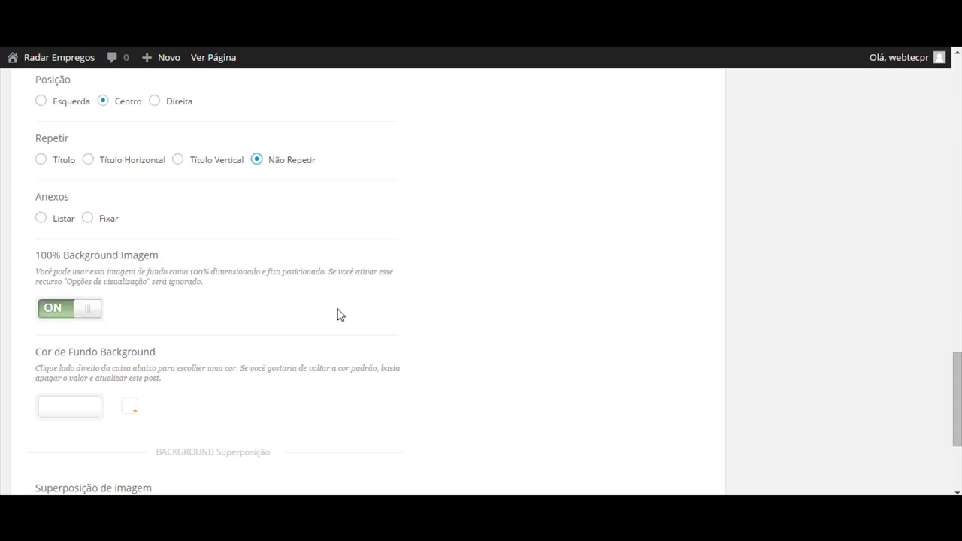
# Save the Empresa page's layout and background changes with Atualizar
pyautogui.scroll(20, 787, 344)
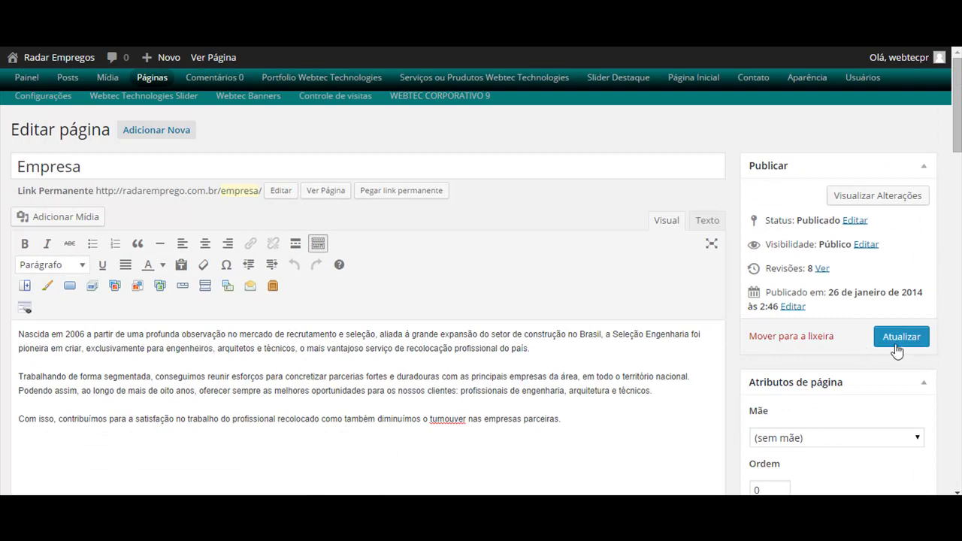
pyautogui.click(896, 350)
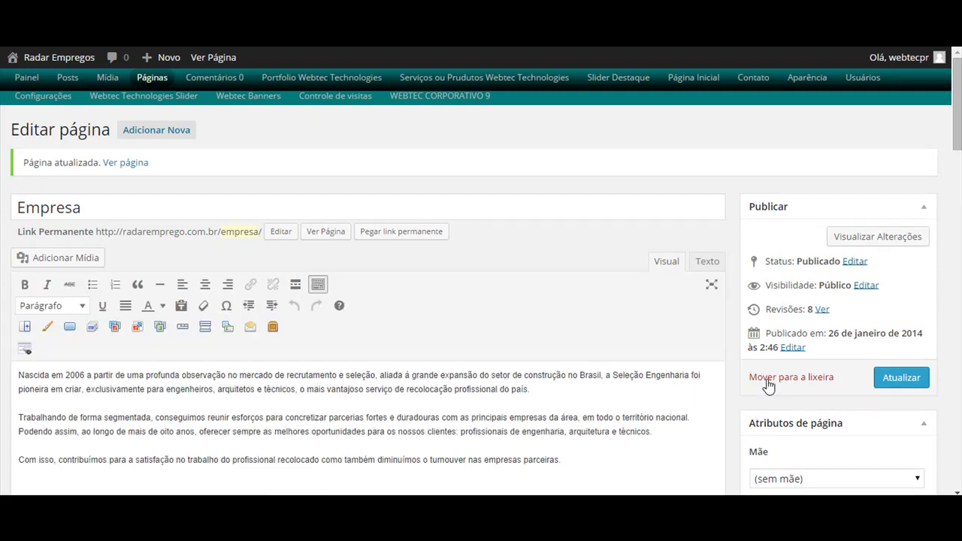
# View the live Empresa page and scroll through its people background and right sidebar
pyautogui.hotkey('ctrl', 'Tab')
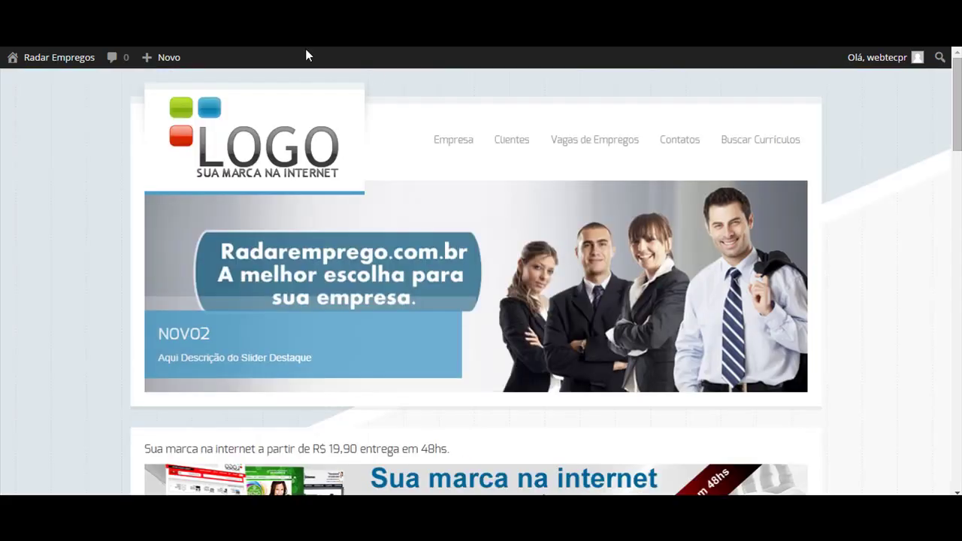
pyautogui.click(451, 147)
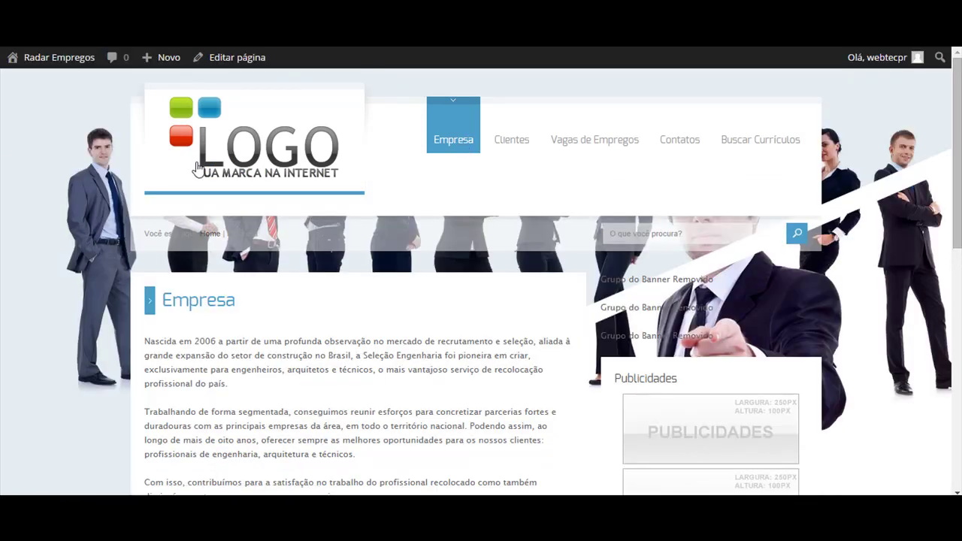
pyautogui.scroll(-5, 924, 177)
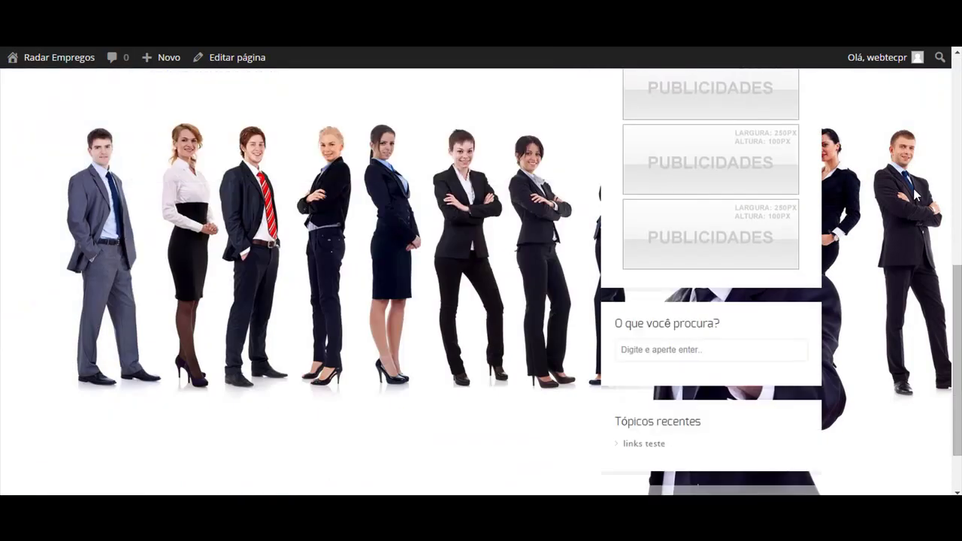
pyautogui.scroll(6, 915, 194)
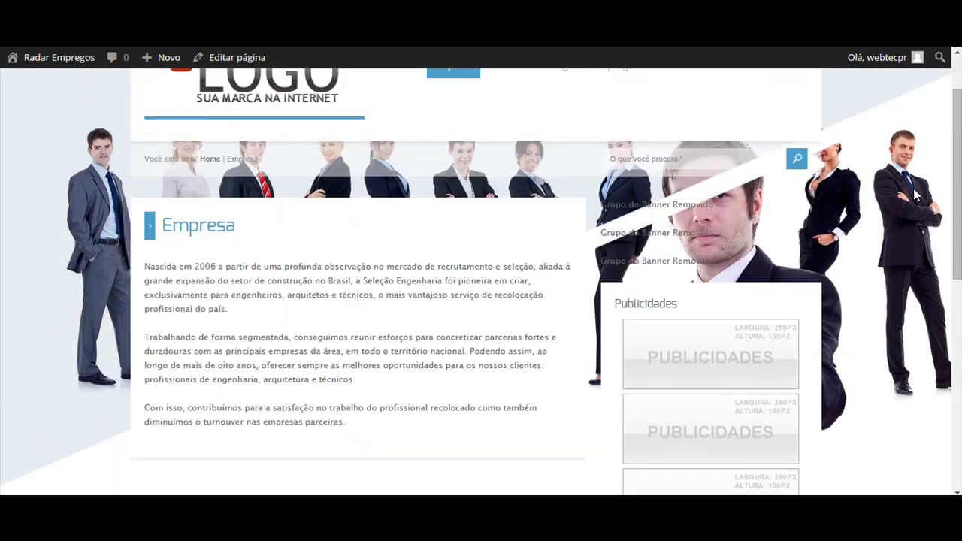
pyautogui.scroll(-2, 915, 194)
pyautogui.scroll(2, 915, 193)
pyautogui.scroll(-4, 665, 164)
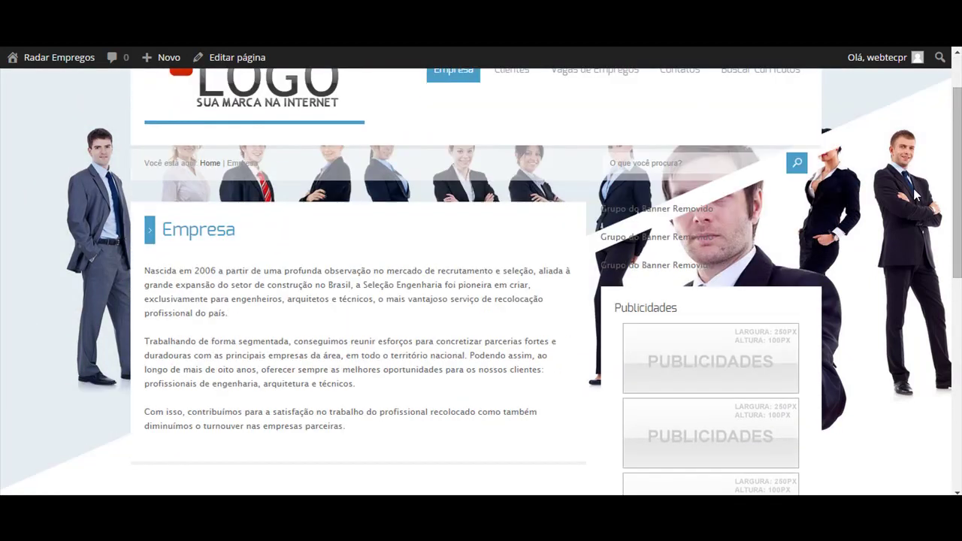
pyautogui.scroll(3, 758, 217)
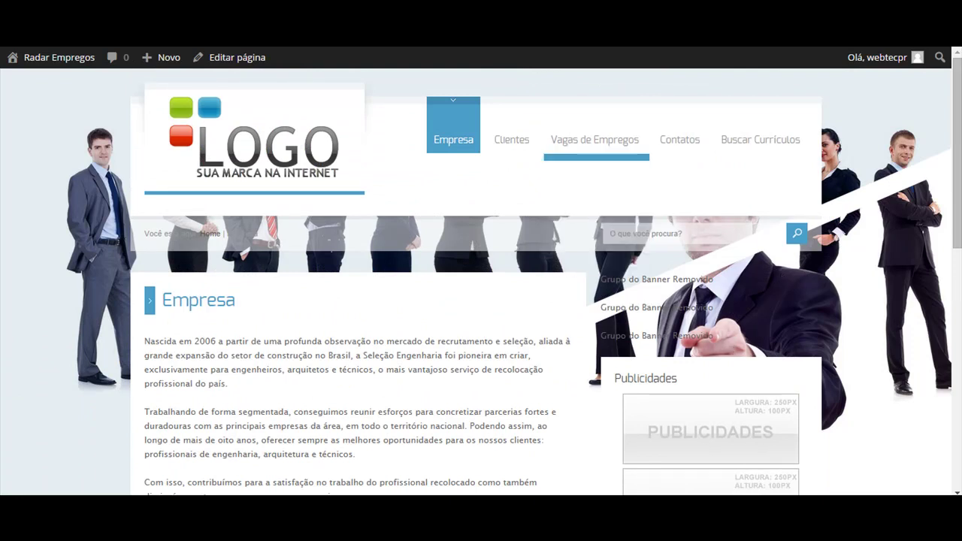
# Switch the Empresa layout to Tele Inteira Sem - Barra Lateral and update the page
pyautogui.hotkey('alt', 'Left')
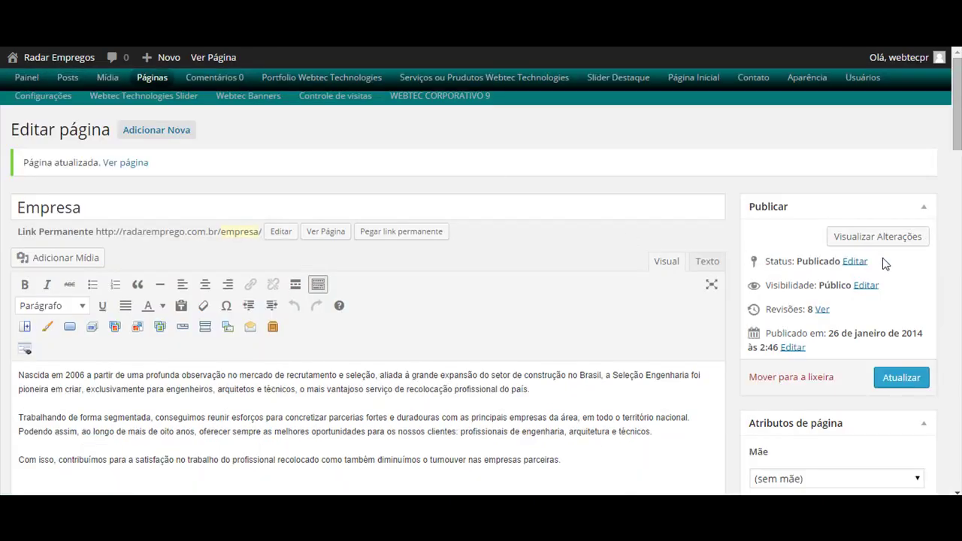
pyautogui.scroll(-3, 884, 263)
pyautogui.scroll(3, 348, 194)
pyautogui.moveTo(154, 84)
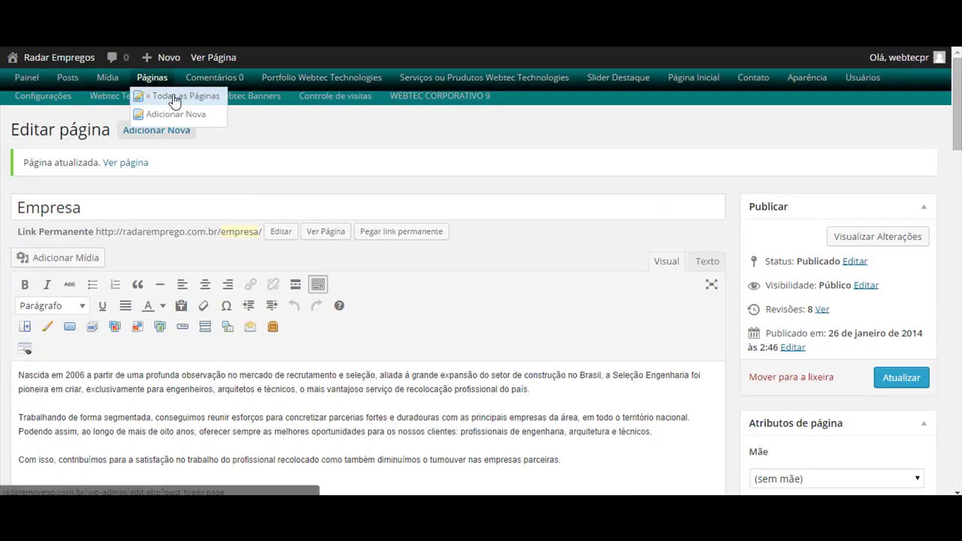
pyautogui.scroll(-4, 957, 342)
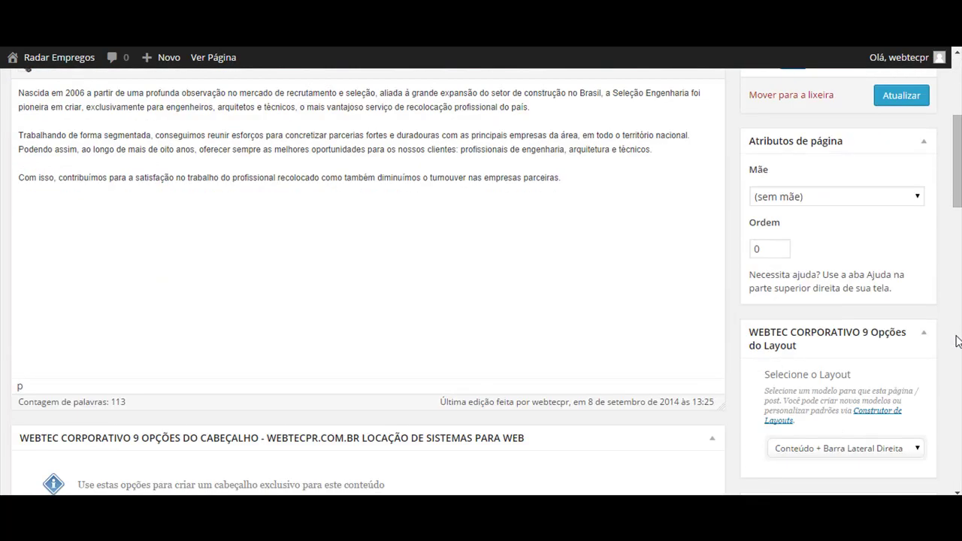
pyautogui.scroll(-2, 899, 253)
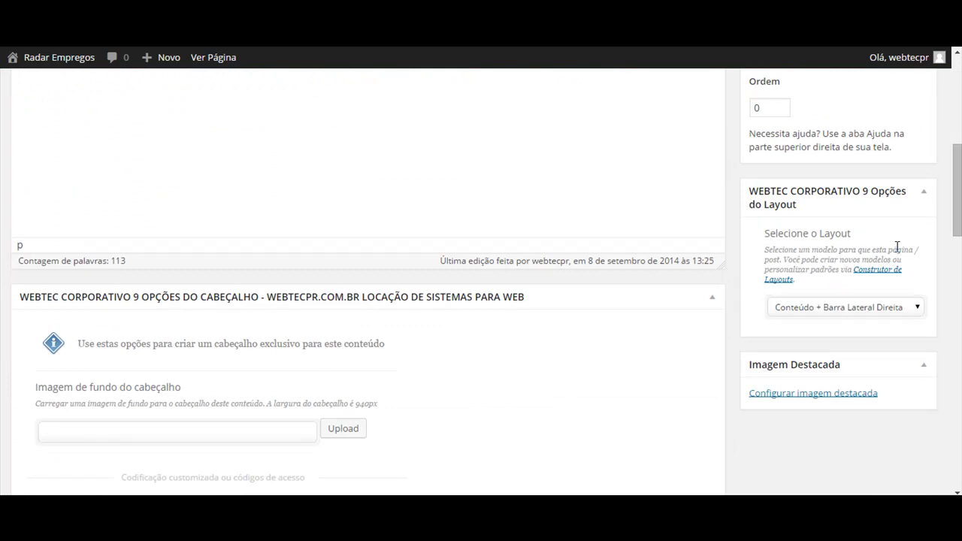
pyautogui.click(809, 314)
pyautogui.click(620, 359)
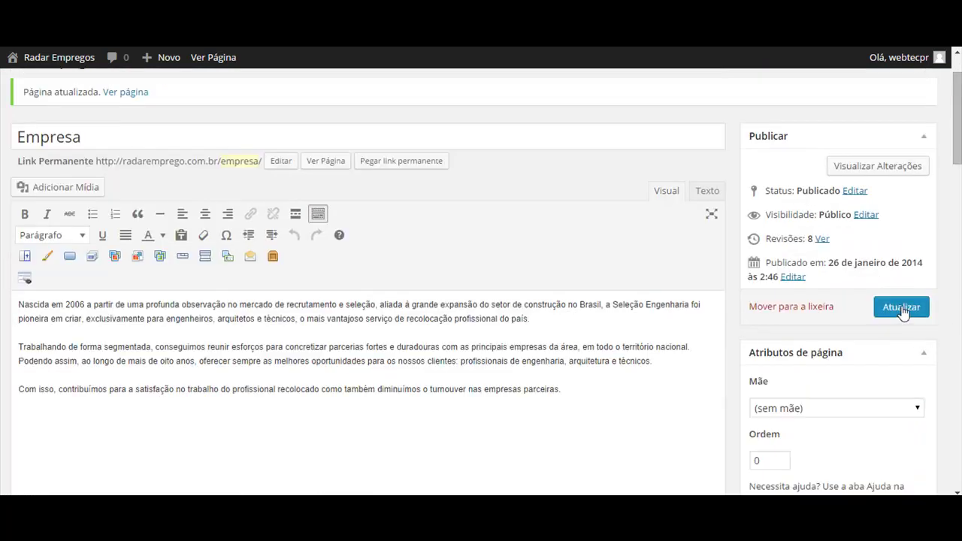
pyautogui.click(901, 307)
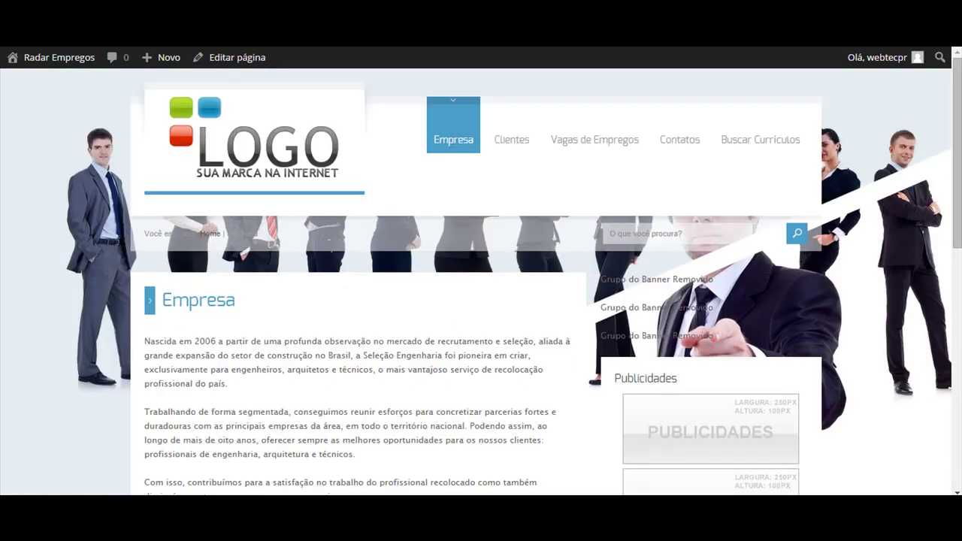
pyautogui.scroll(-2, 738, 361)
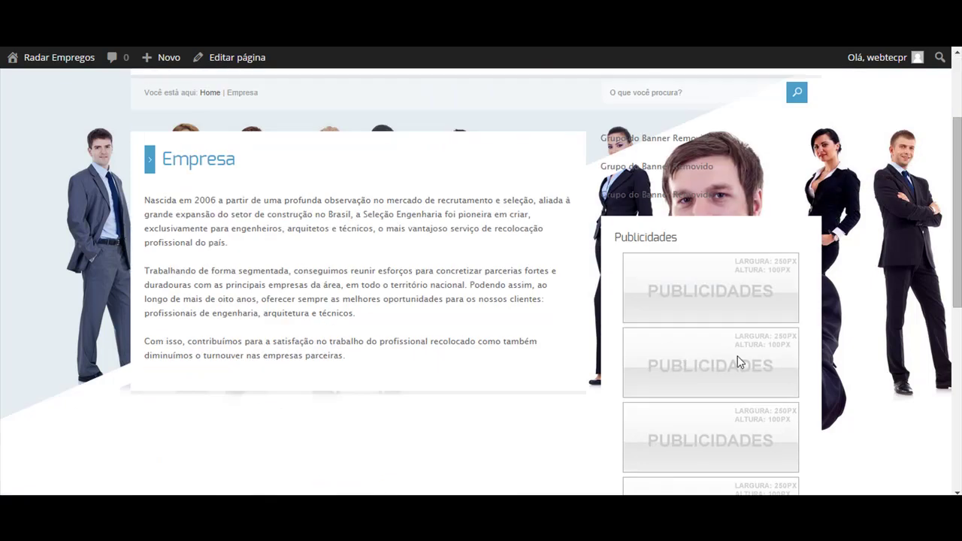
pyautogui.scroll(2, 745, 286)
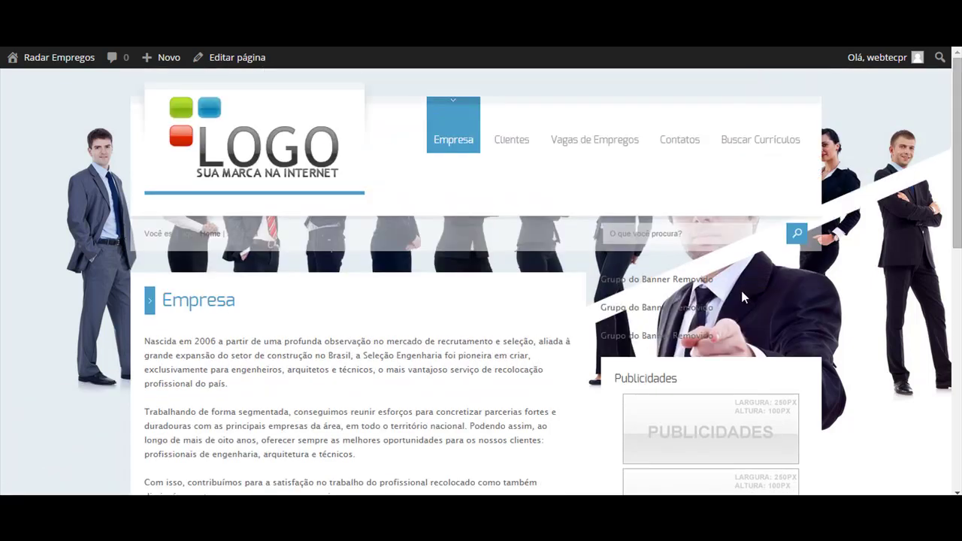
pyautogui.scroll(-2, 703, 241)
pyautogui.scroll(2, 747, 414)
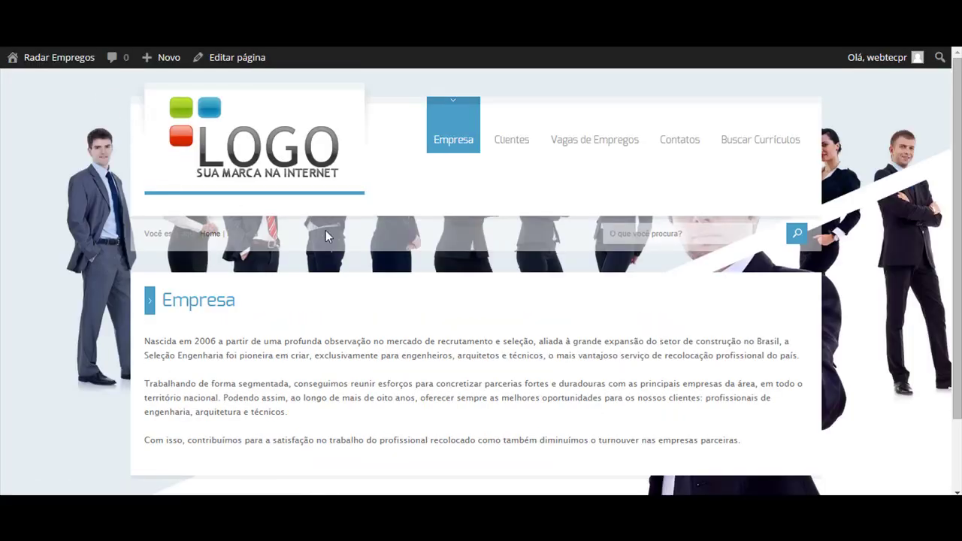
pyautogui.scroll(-1, 716, 314)
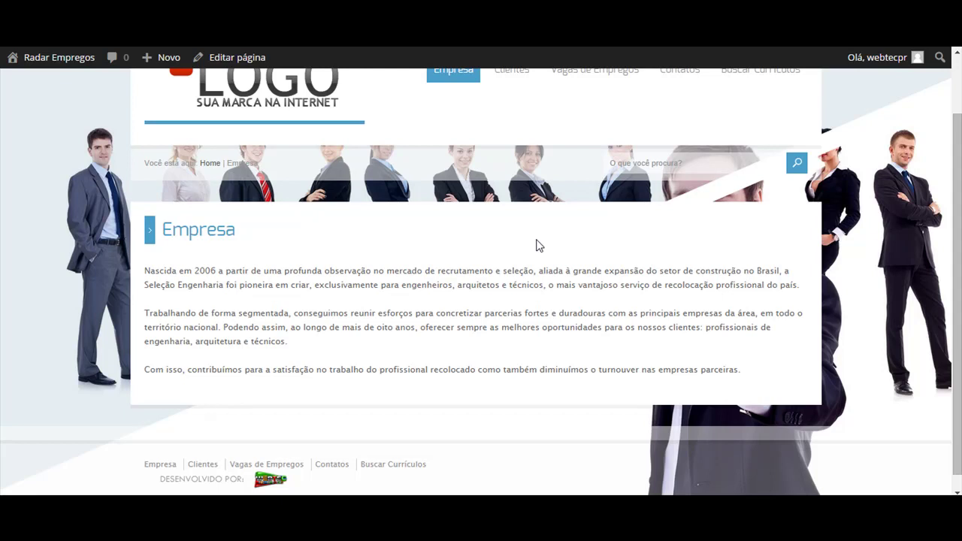
pyautogui.scroll(1, 272, 370)
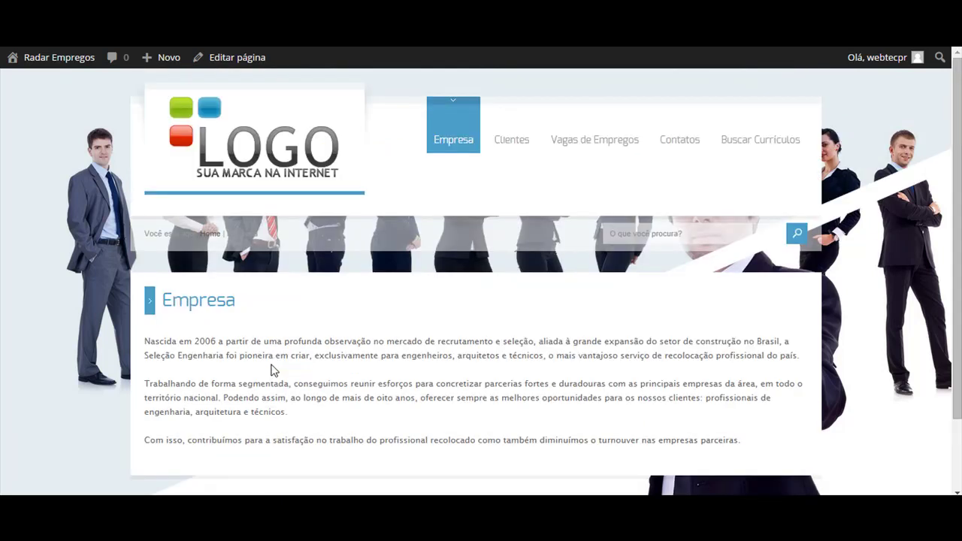
pyautogui.scroll(-1, 272, 369)
pyautogui.scroll(1, 273, 370)
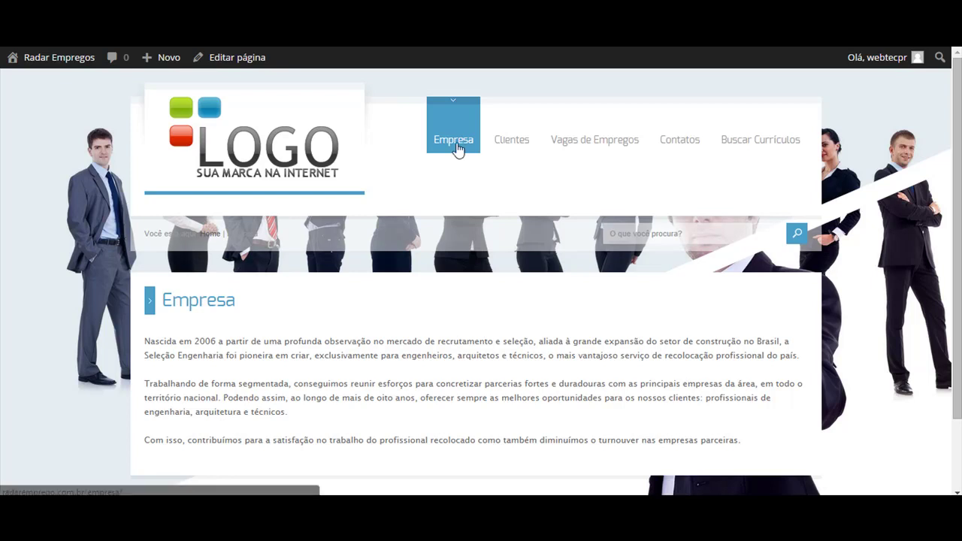
# Go to the Radar Empregos home page and highlight the 'Nascida em 2006' excerpt
pyautogui.click(264, 120)
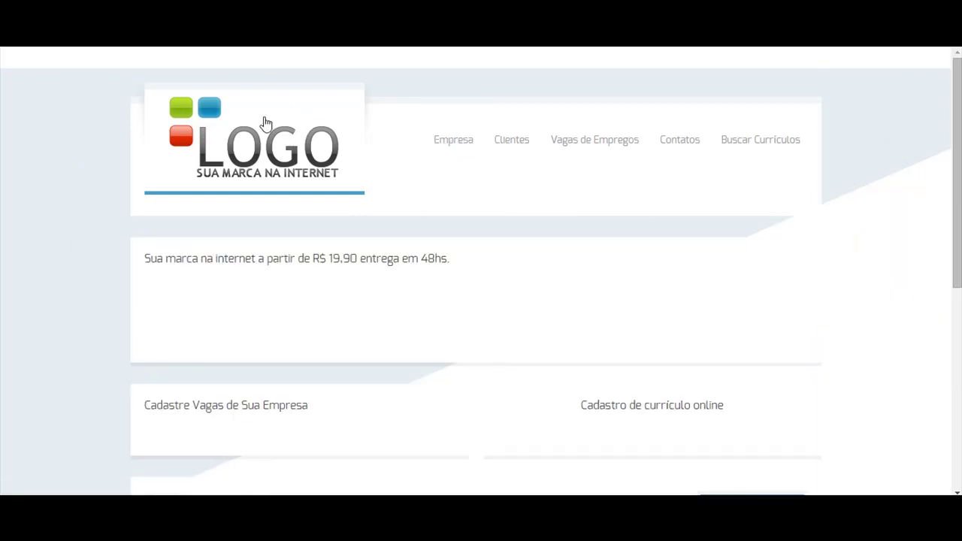
pyautogui.scroll(-4, 403, 291)
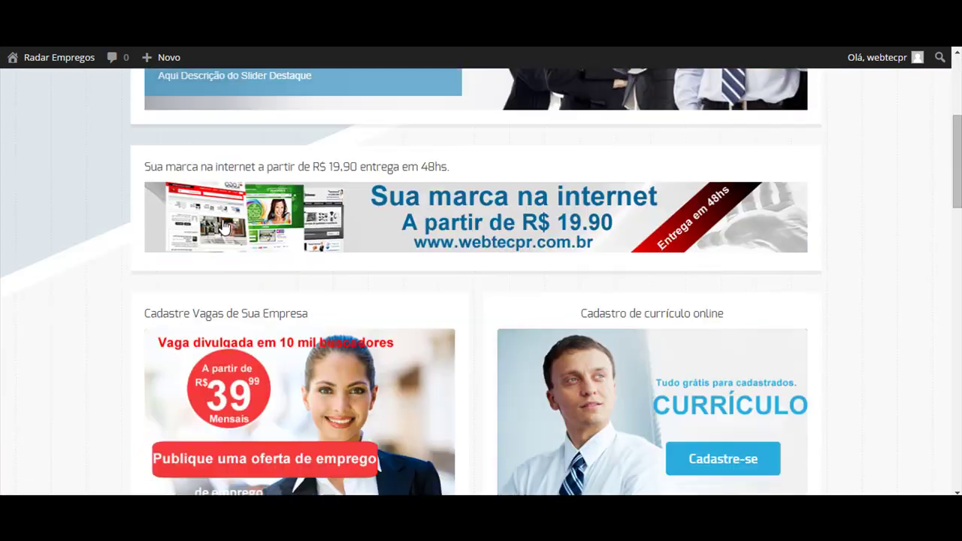
pyautogui.scroll(-4, 325, 217)
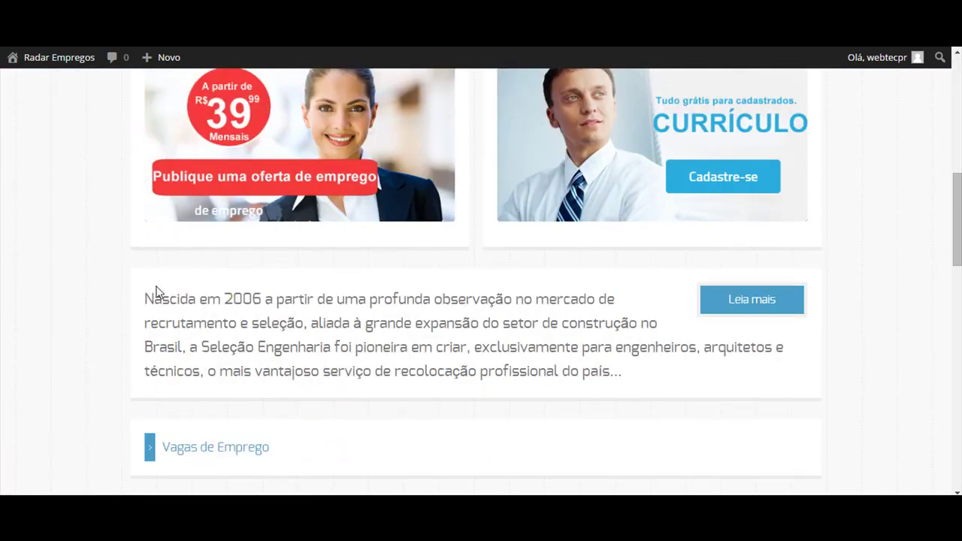
pyautogui.moveTo(143, 301); pyautogui.dragTo(630, 374)
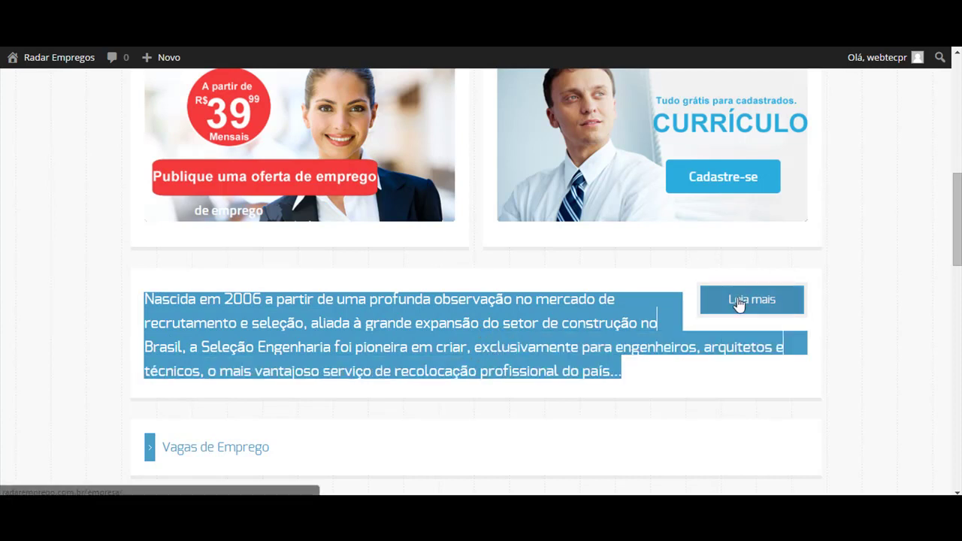
pyautogui.scroll(5, 421, 241)
pyautogui.scroll(-6, 466, 255)
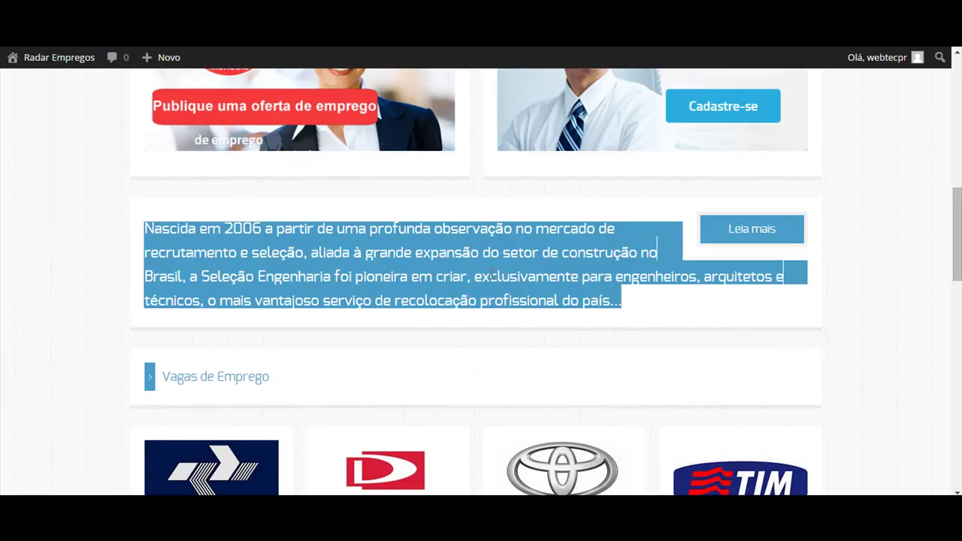
pyautogui.scroll(7, 534, 301)
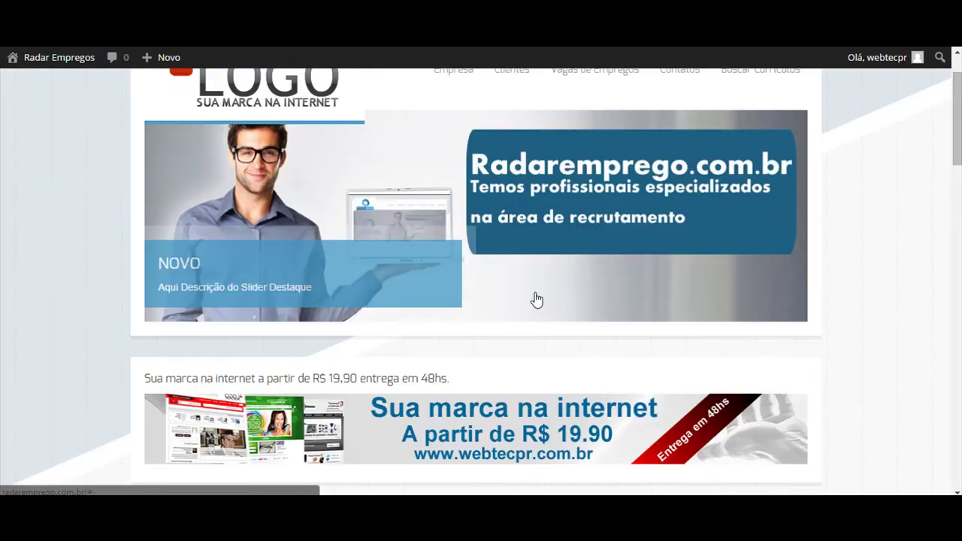
# From the Empresa editor, open WEBTEC CORPORATIVO 9's Construtor de layout and expand 'Box Para Adicionar Conteúdo Na Página Inicial'
pyautogui.hotkey('ctrl', 'Tab')
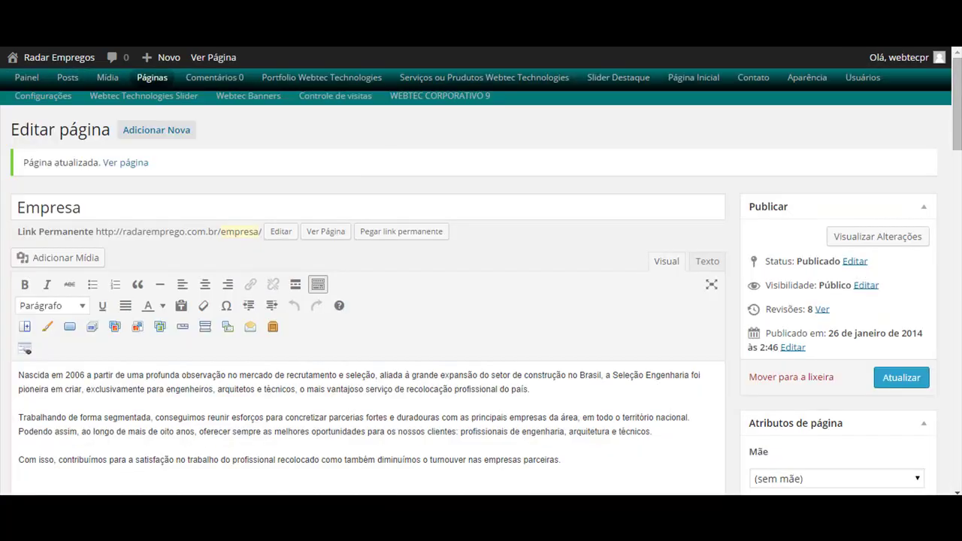
pyautogui.moveTo(430, 99)
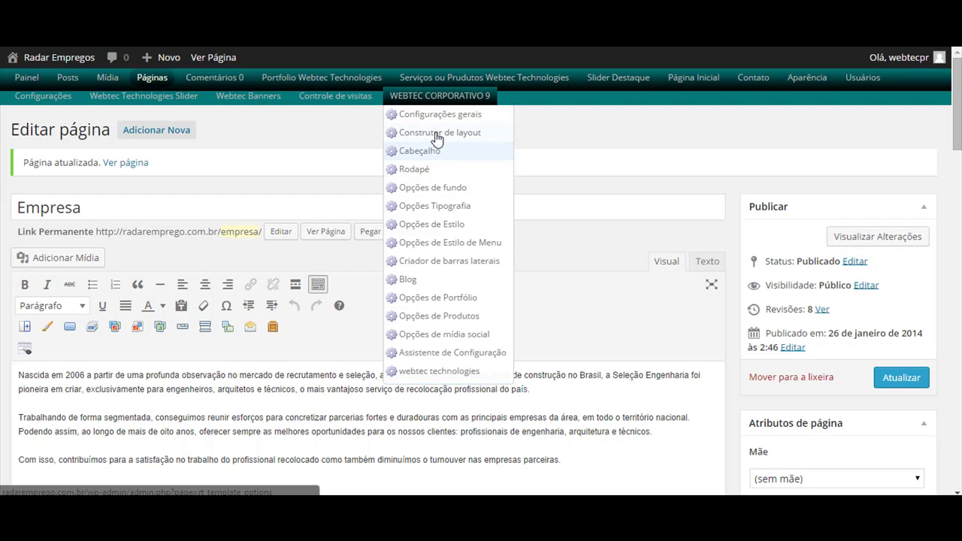
pyautogui.click(460, 140)
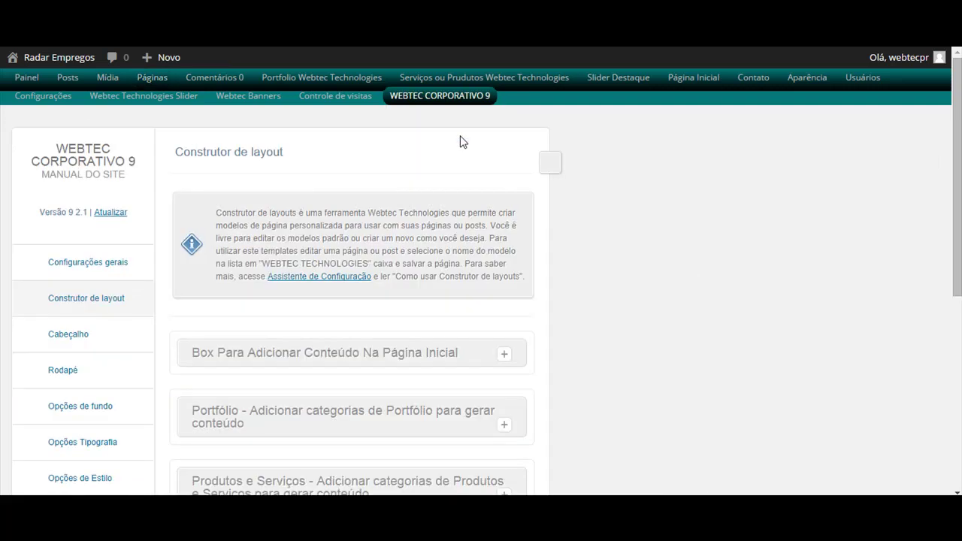
pyautogui.scroll(-3, 473, 241)
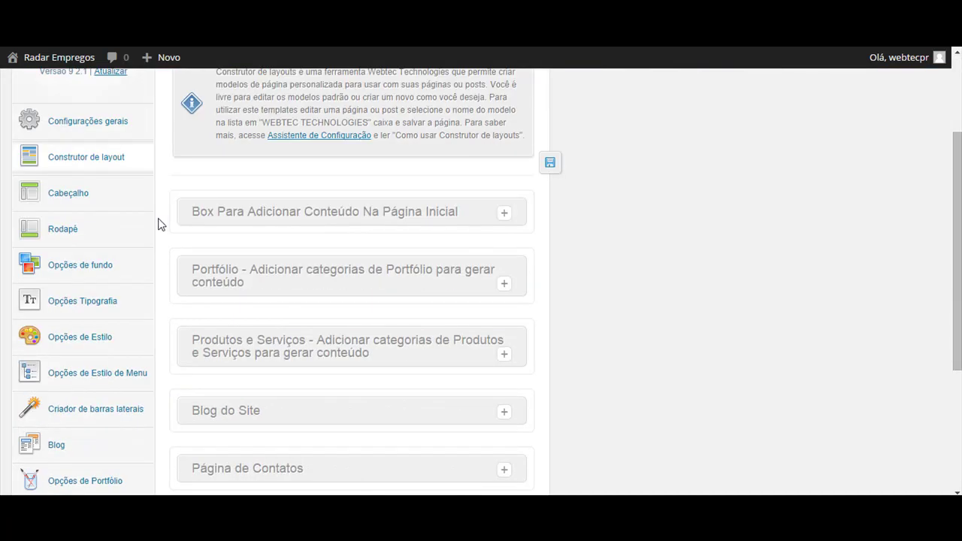
pyautogui.click(505, 216)
pyautogui.scroll(-5, 507, 220)
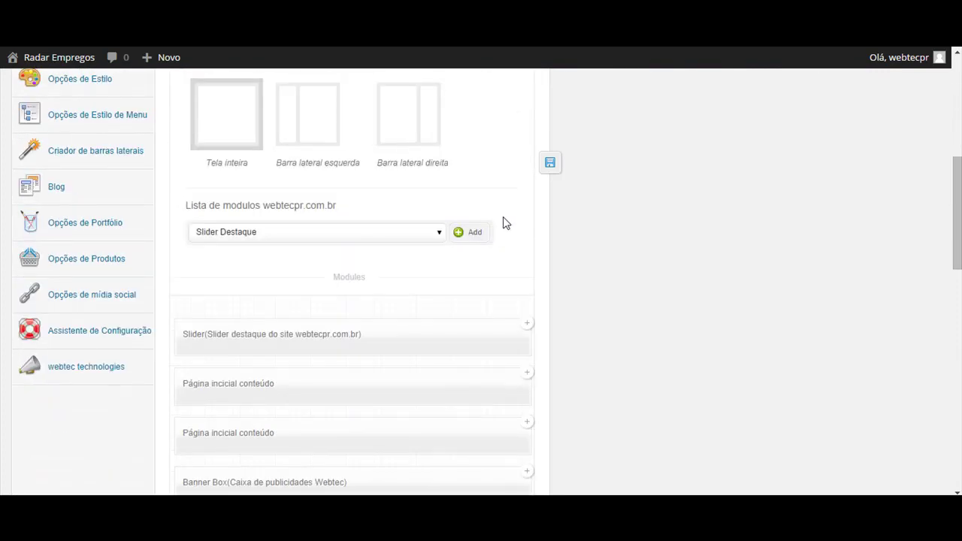
pyautogui.scroll(4, 474, 322)
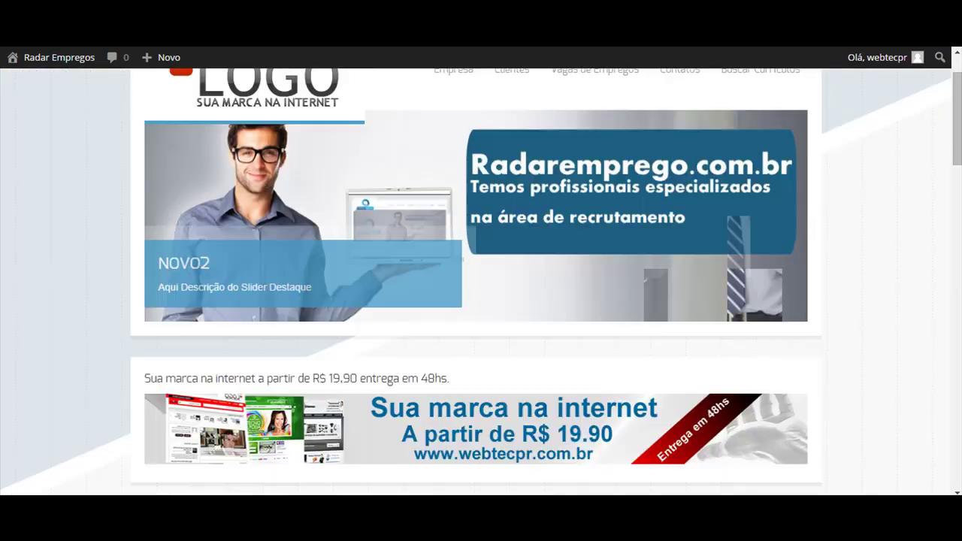
# Scroll the home page, then scroll the layout builder's modules: Slider, Página inicial conteúdo, Banner Box, Heading Bar
pyautogui.scroll(-7, 94, 276)
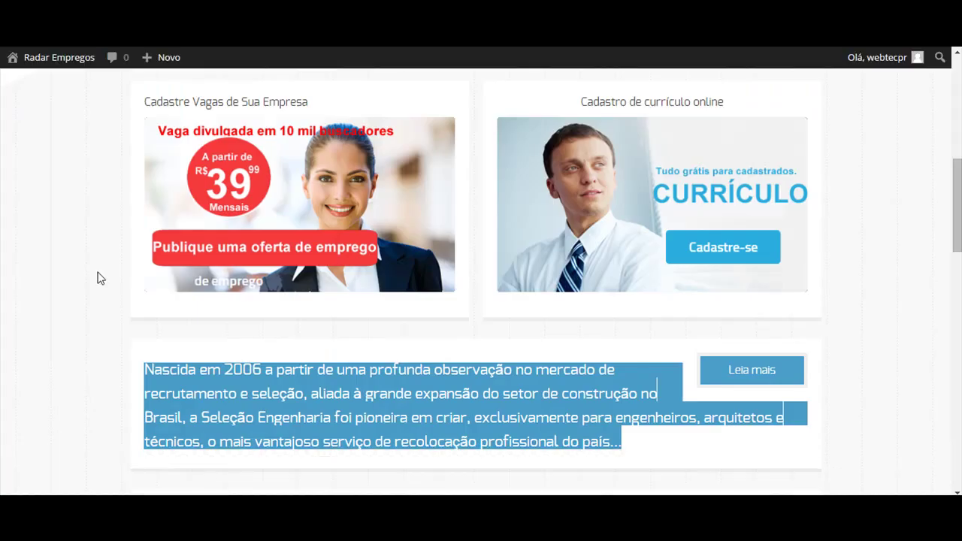
pyautogui.scroll(-15, 792, 256)
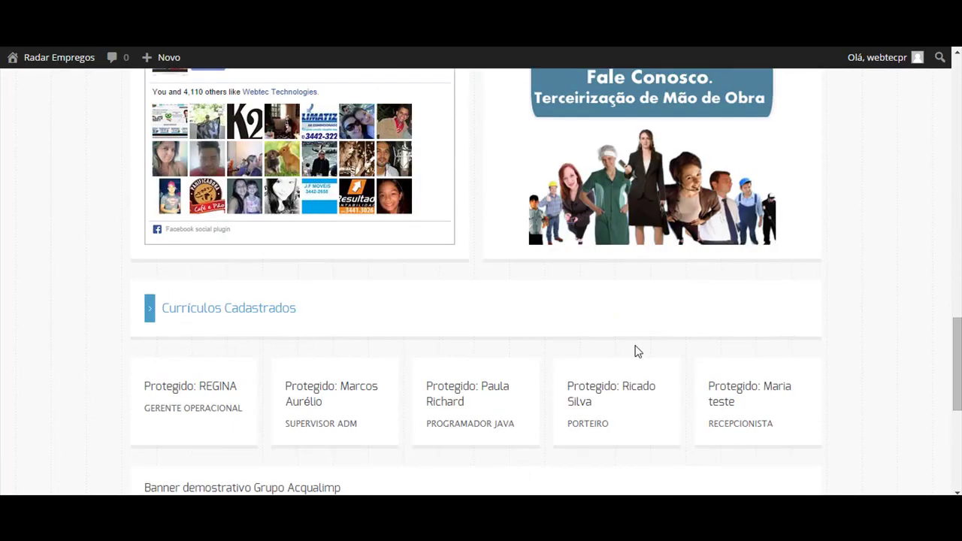
pyautogui.scroll(20, 408, 306)
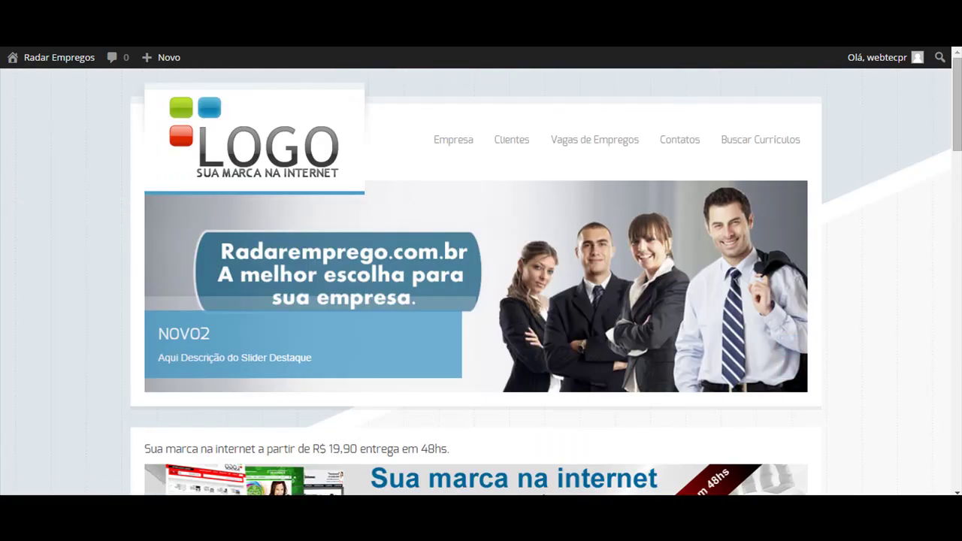
pyautogui.hotkey('ctrl', 'Tab')
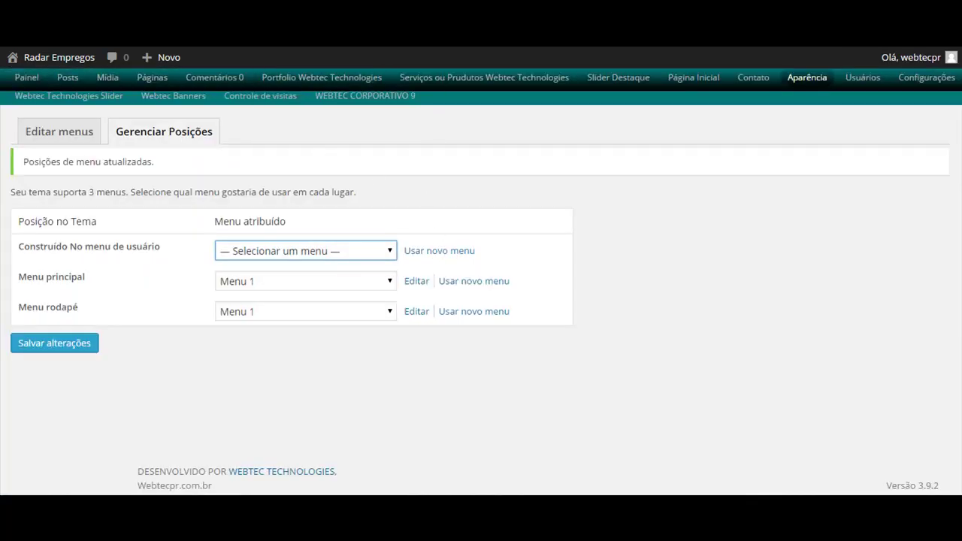
pyautogui.hotkey('ctrl', 'Tab')
pyautogui.scroll(-2, 453, 217)
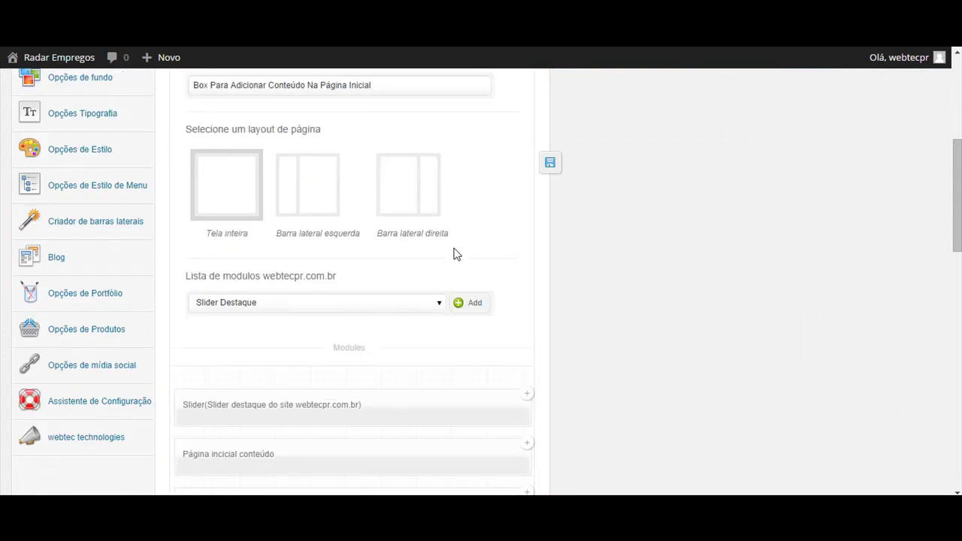
pyautogui.scroll(-2, 453, 259)
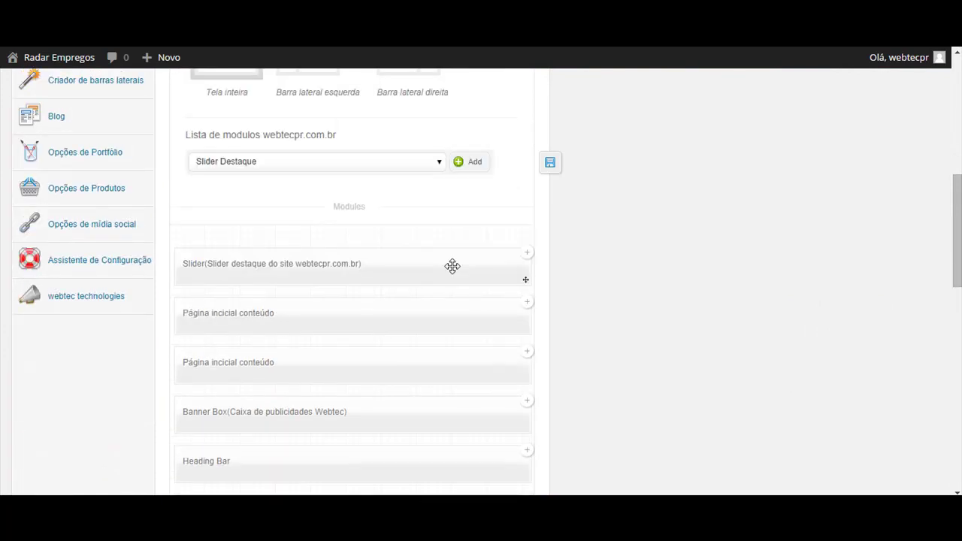
pyautogui.scroll(-2, 451, 266)
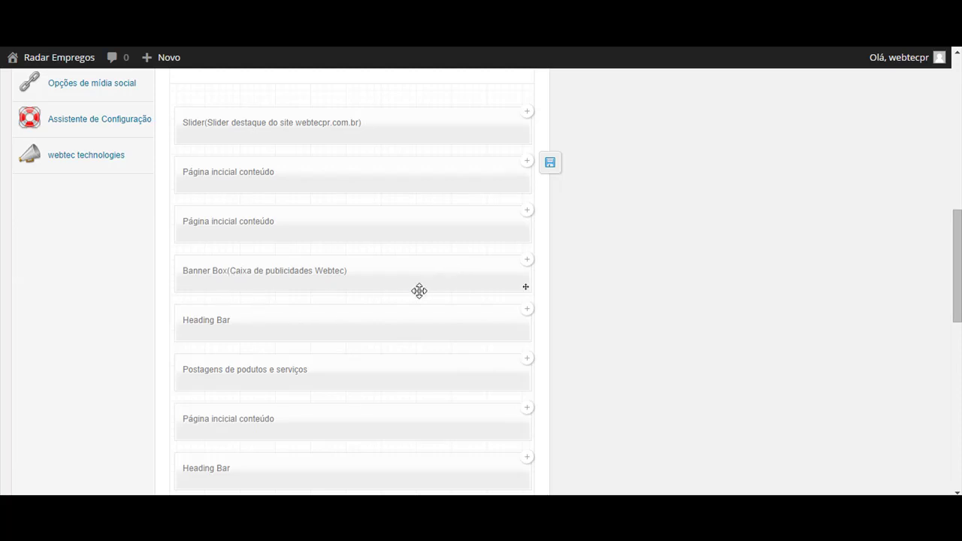
pyautogui.click(528, 261)
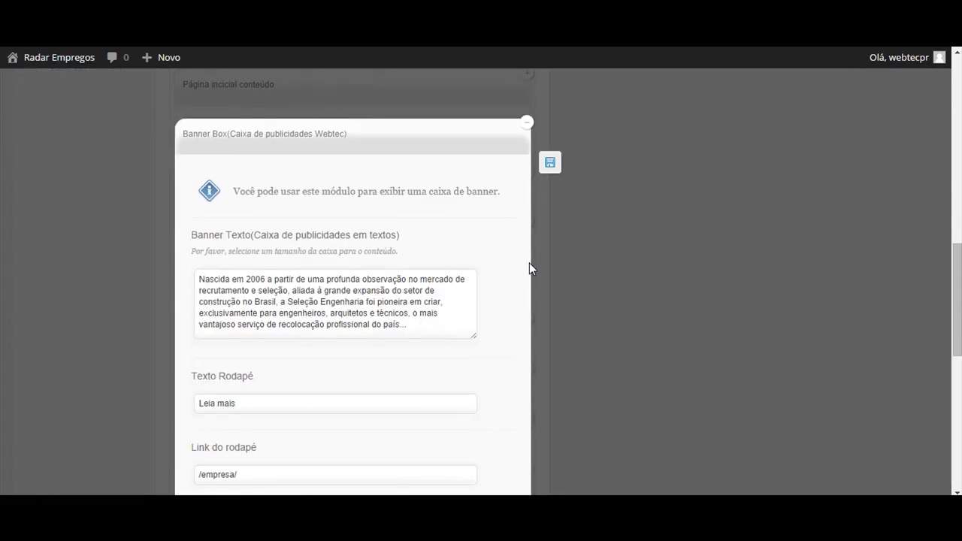
pyautogui.moveTo(199, 282); pyautogui.dragTo(405, 325)
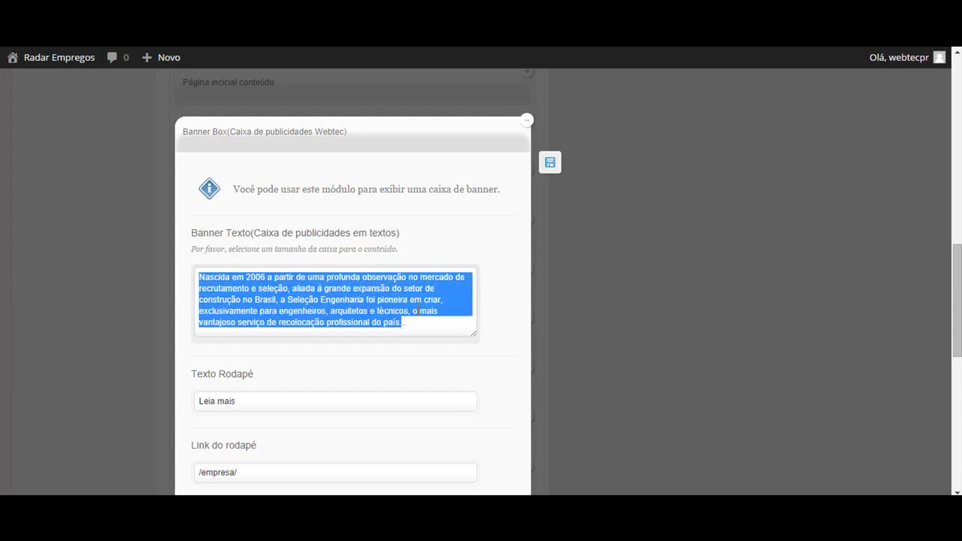
pyautogui.scroll(-3, 423, 308)
pyautogui.scroll(3, 433, 300)
pyautogui.scroll(-2, 509, 369)
pyautogui.scroll(5, 526, 240)
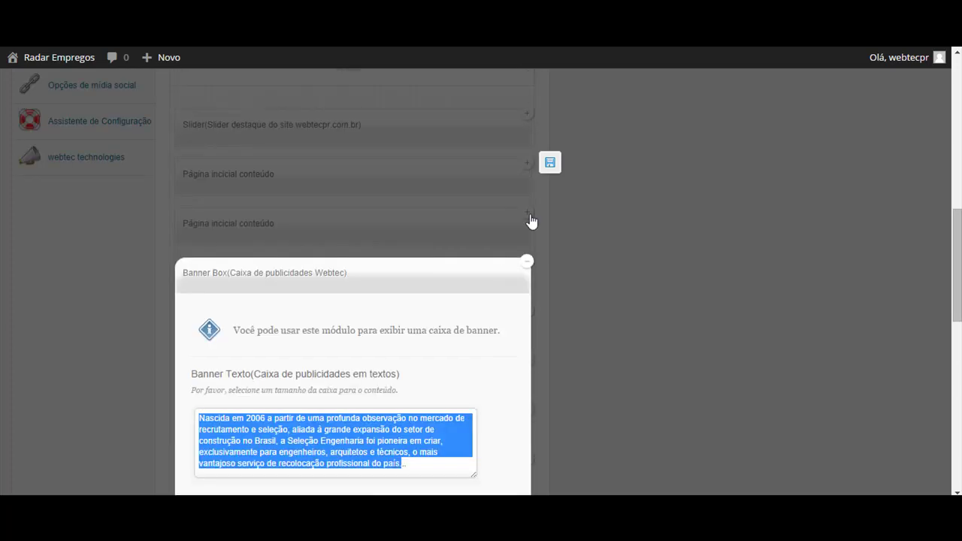
pyautogui.click(526, 260)
pyautogui.scroll(-2, 609, 256)
pyautogui.scroll(10, 629, 271)
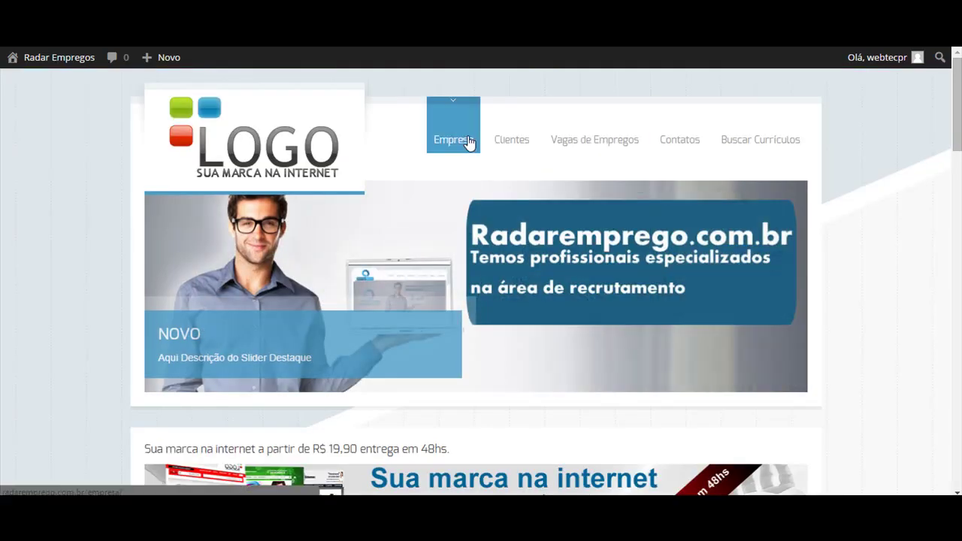
# Scroll the Radar Empregos home page down to the excerpt and back up to the Radaremprego.com.br slider
pyautogui.scroll(-3, 470, 142)
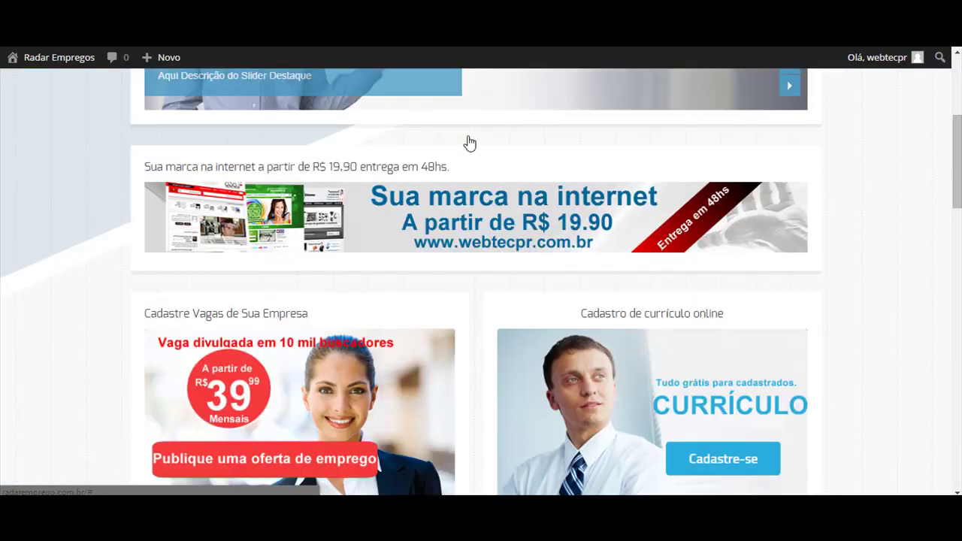
pyautogui.scroll(-6, 247, 262)
pyautogui.scroll(10, 423, 236)
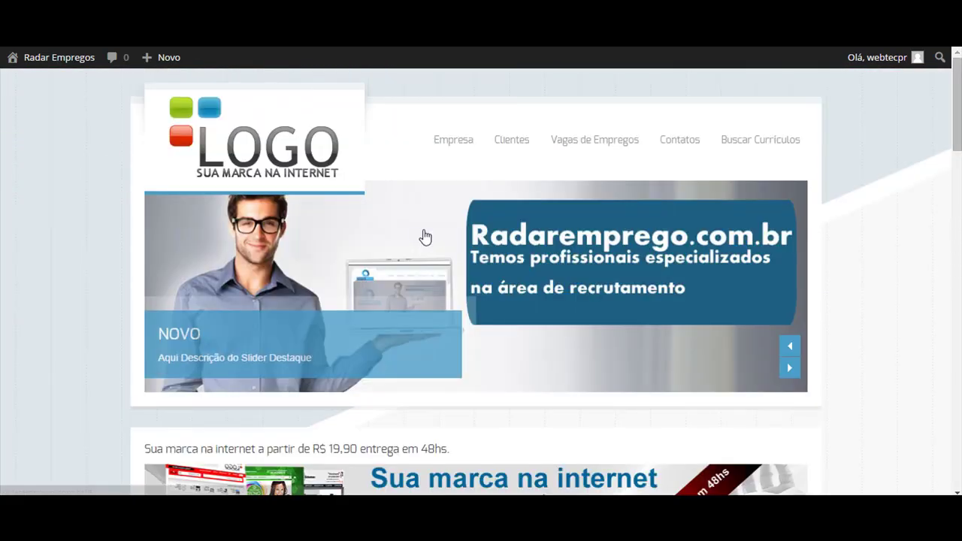